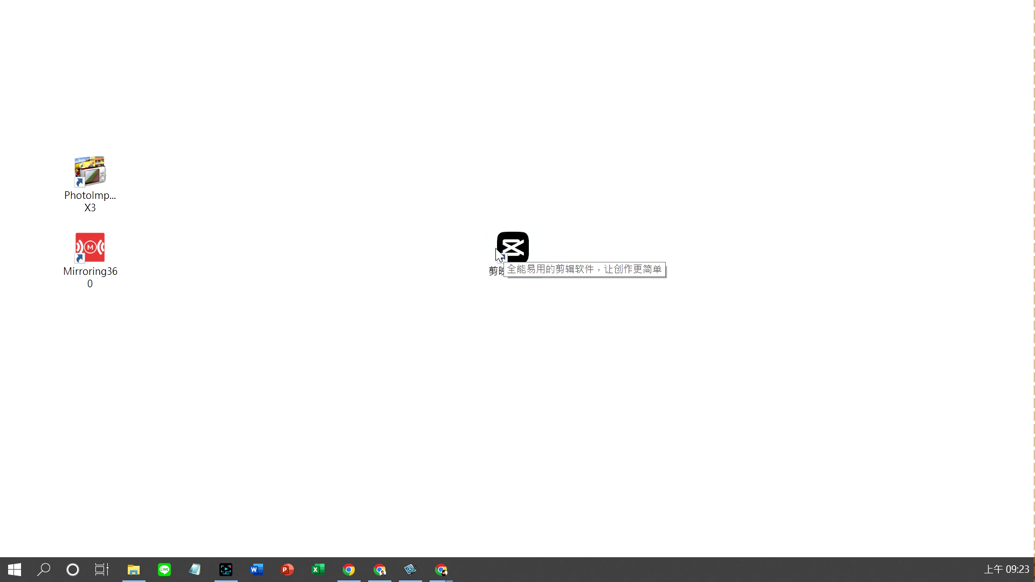
# Launch 剪映 from the desktop and confirm the environment check.
pyautogui.doubleClick(513, 248)
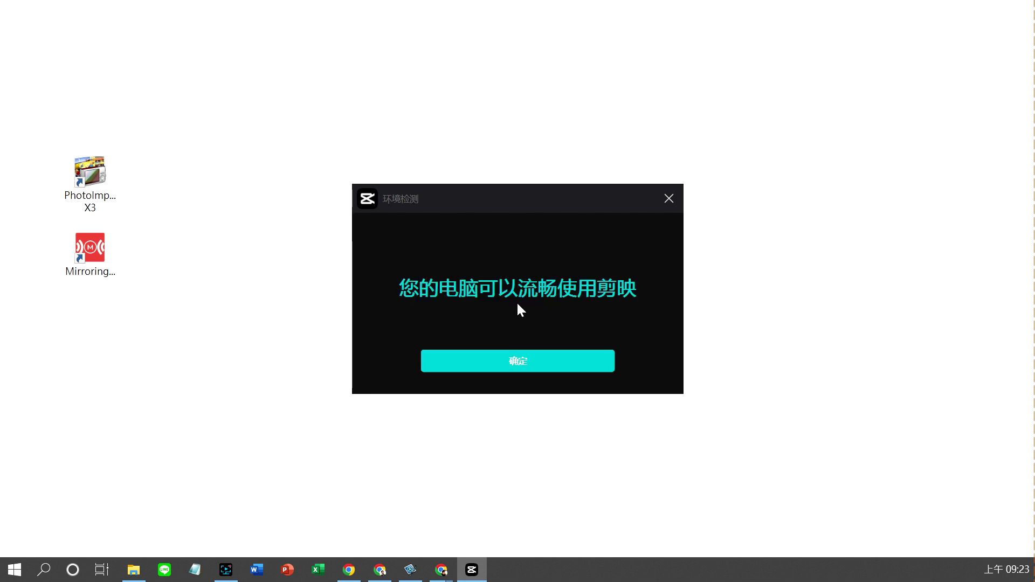
pyautogui.click(525, 369)
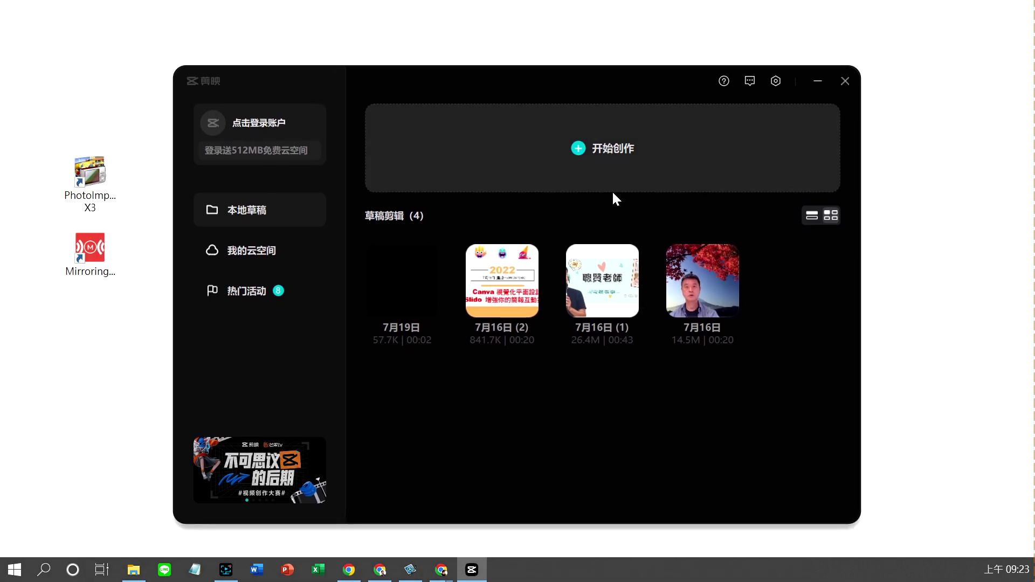
# Delete all four local drafts: 7月19日, 7月16日 (2), 7月16日 (1) and 7月16日.
pyautogui.click(429, 306)
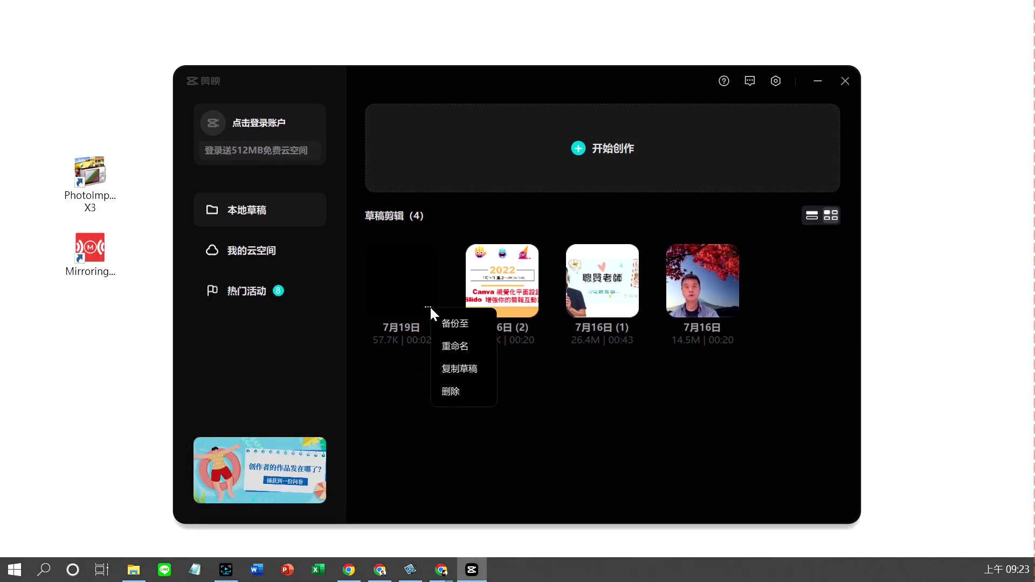
pyautogui.click(449, 391)
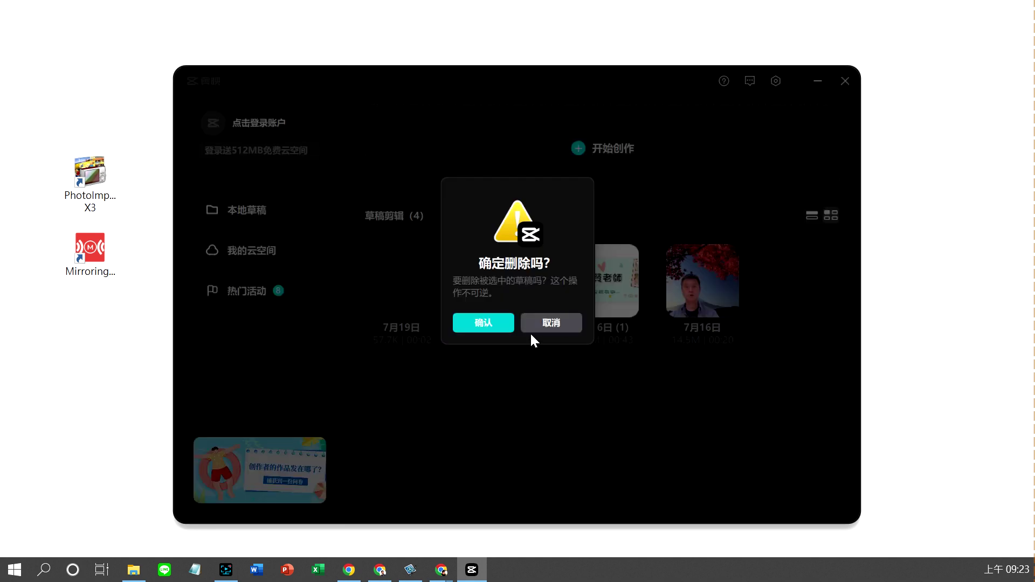
pyautogui.click(474, 318)
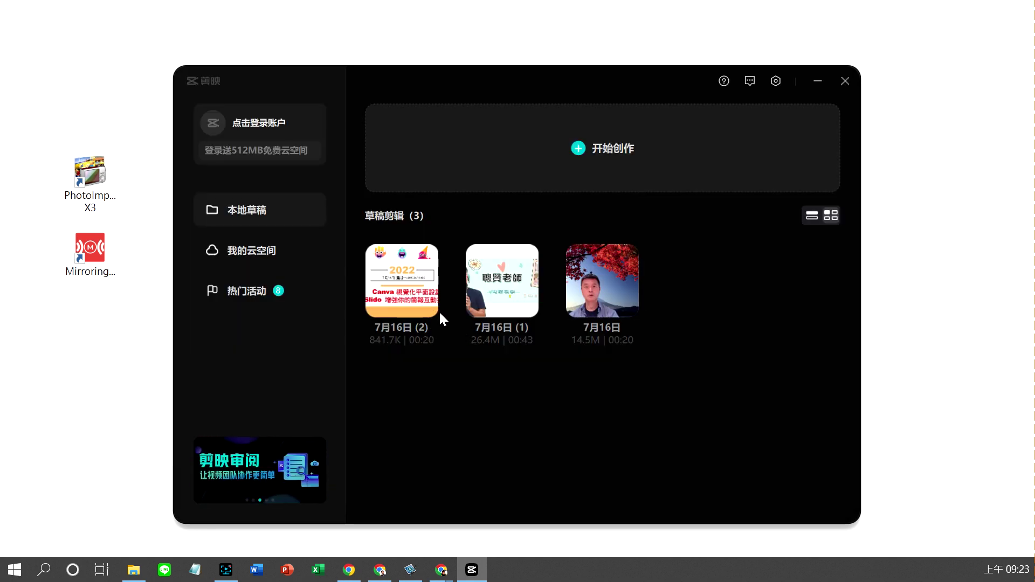
pyautogui.click(431, 305)
pyautogui.click(451, 391)
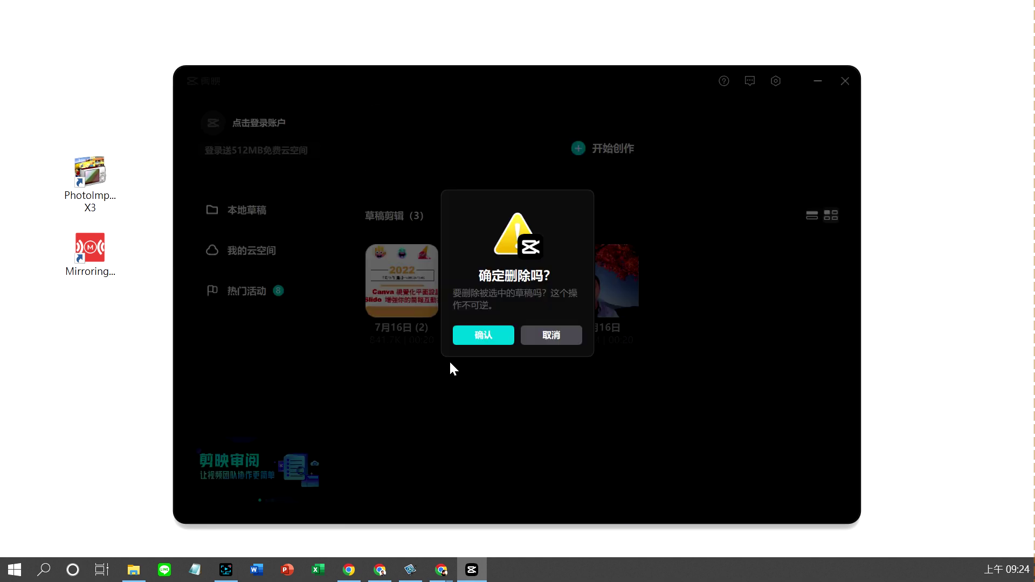
pyautogui.click(477, 335)
pyautogui.click(428, 306)
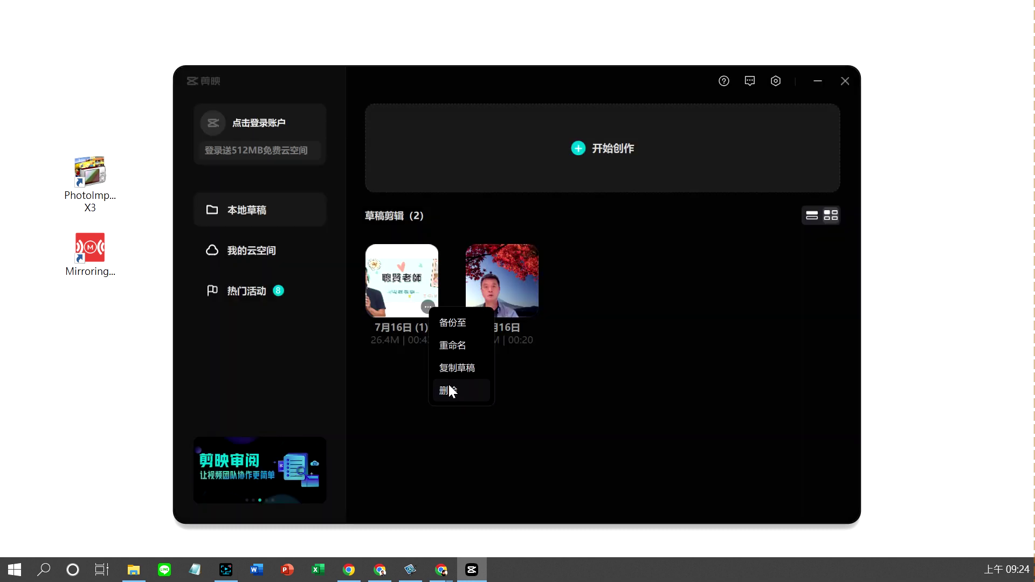
pyautogui.click(449, 390)
pyautogui.click(495, 335)
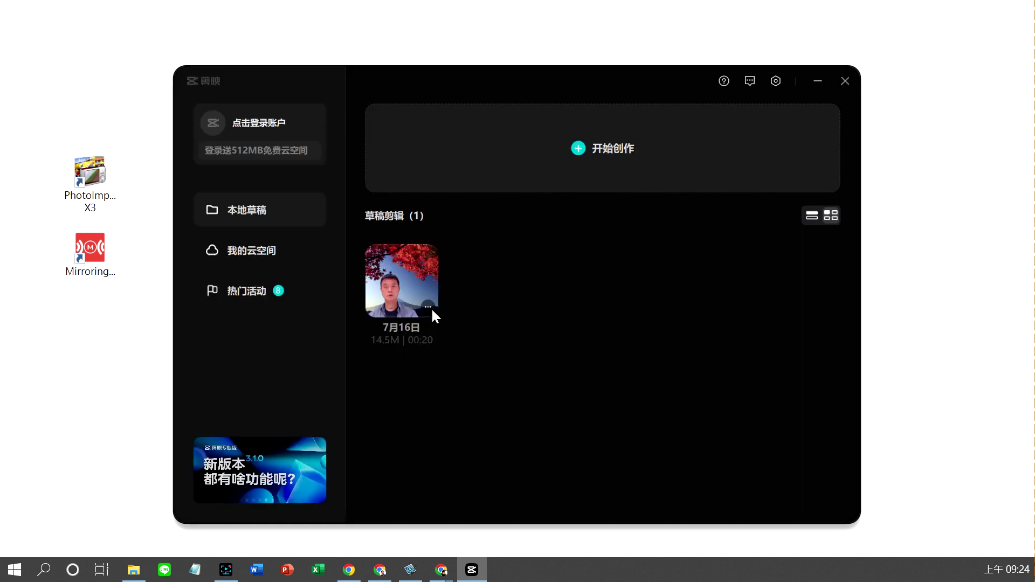
pyautogui.click(430, 308)
pyautogui.click(452, 392)
pyautogui.click(480, 335)
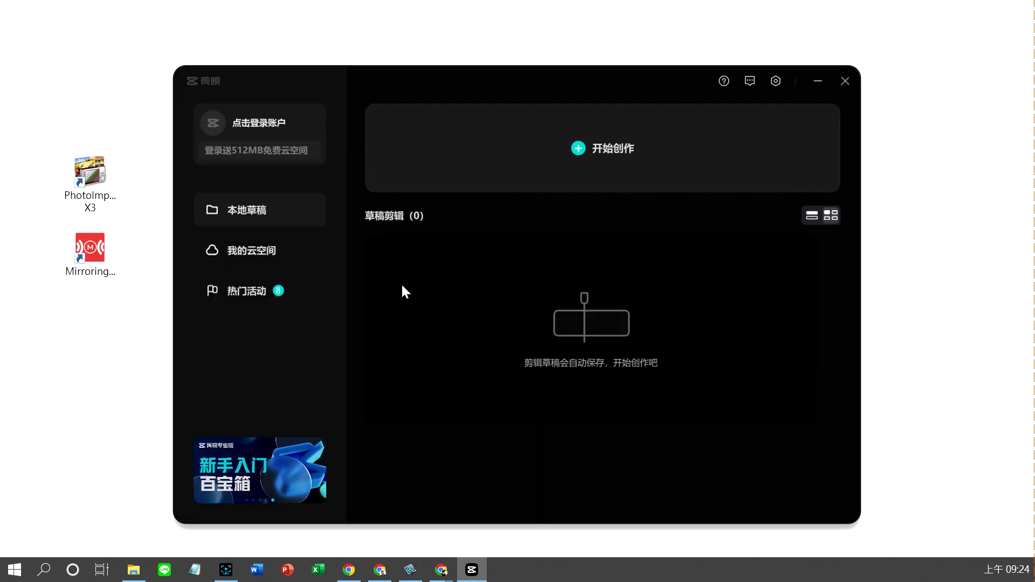
pyautogui.moveTo(189, 193)
pyautogui.mouseDown()
pyautogui.moveTo(244, 223)
pyautogui.moveTo(333, 226)
pyautogui.mouseUp()
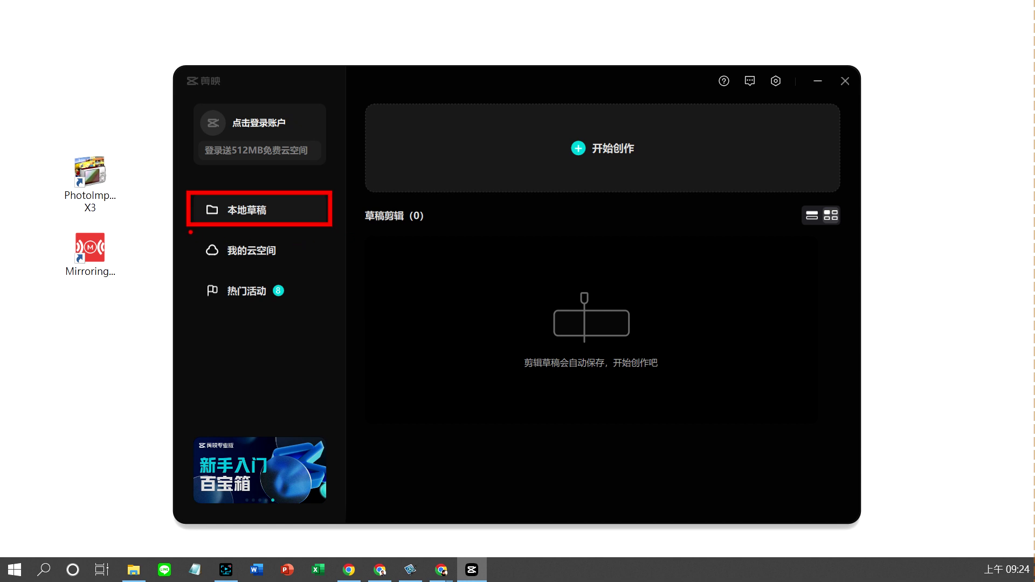
pyautogui.moveTo(187, 230)
pyautogui.mouseDown()
pyautogui.moveTo(225, 262)
pyautogui.moveTo(330, 268)
pyautogui.mouseUp()
pyautogui.moveTo(203, 279); pyautogui.dragTo(186, 295)
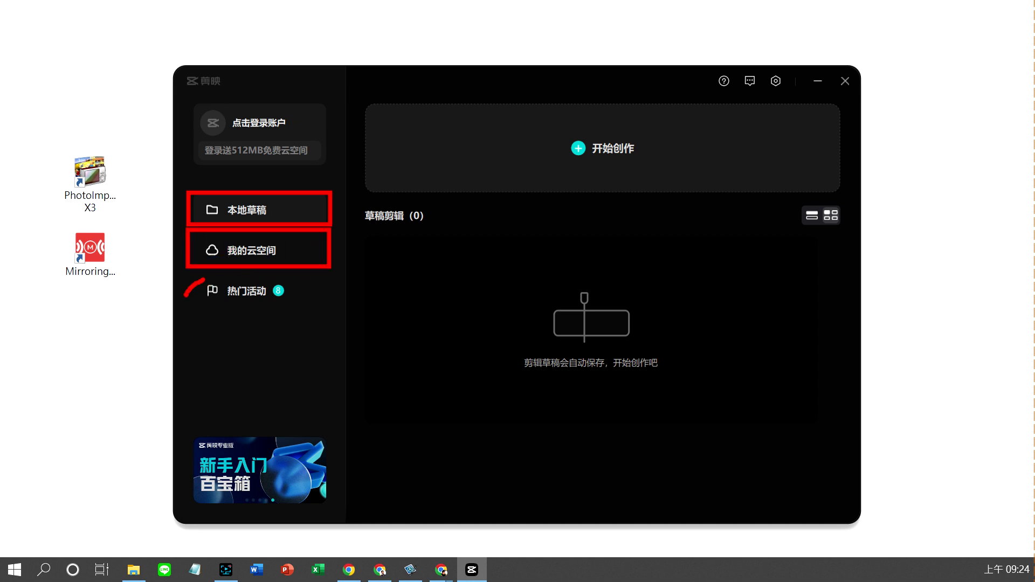
pyautogui.moveTo(303, 250); pyautogui.dragTo(310, 257)
pyautogui.moveTo(287, 135)
pyautogui.mouseDown()
pyautogui.moveTo(209, 131)
pyautogui.moveTo(206, 107)
pyautogui.moveTo(294, 100)
pyautogui.moveTo(296, 130)
pyautogui.mouseUp()
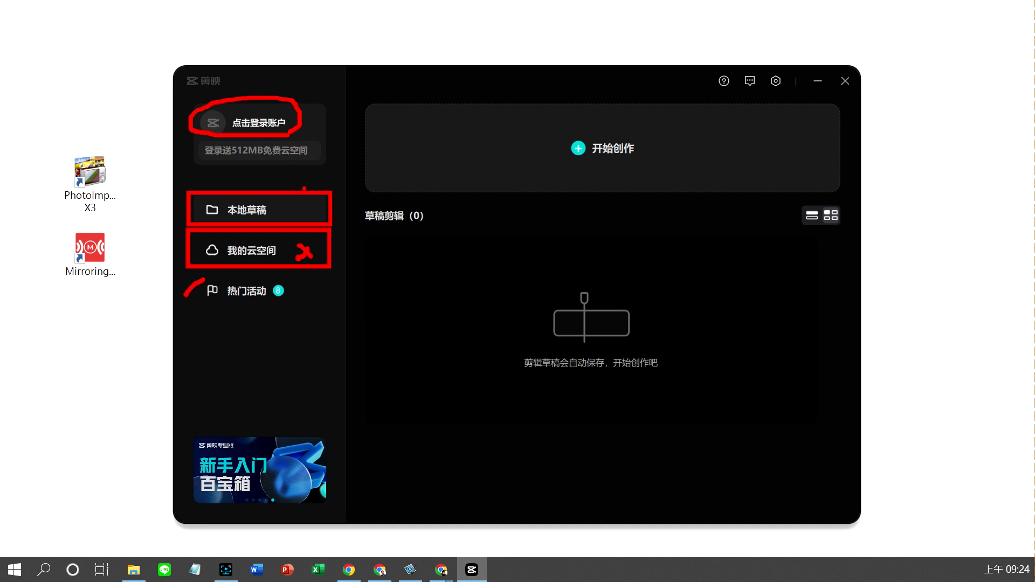
pyautogui.press('e')
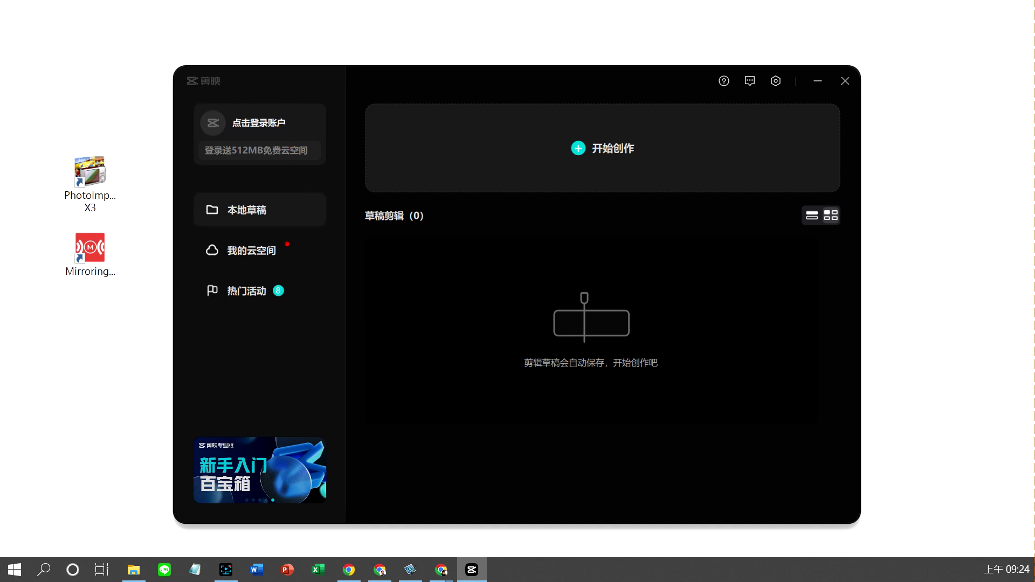
# View the 热门活动 page and return to the 本地草稿 page.
pyautogui.click(237, 292)
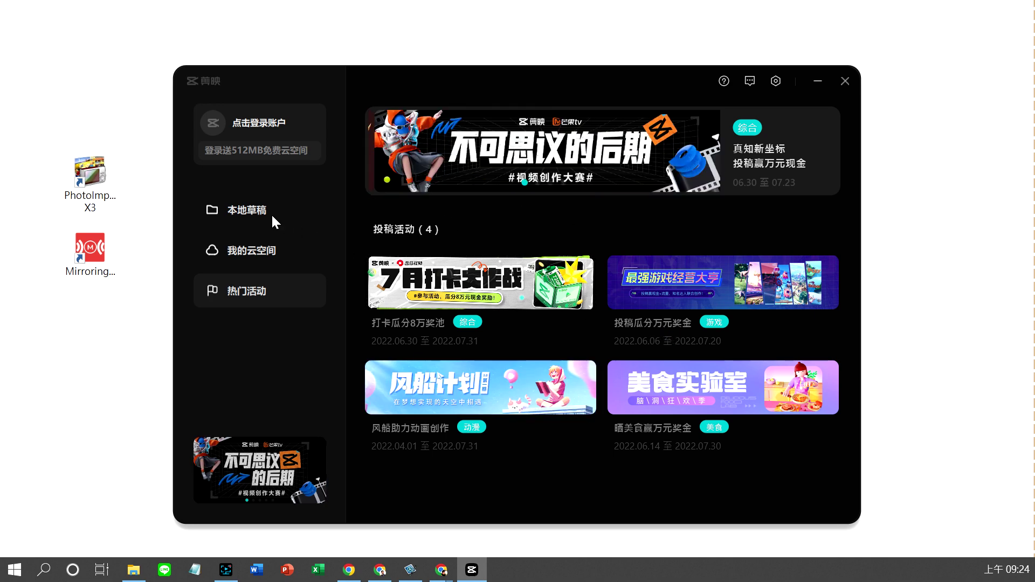
pyautogui.click(250, 214)
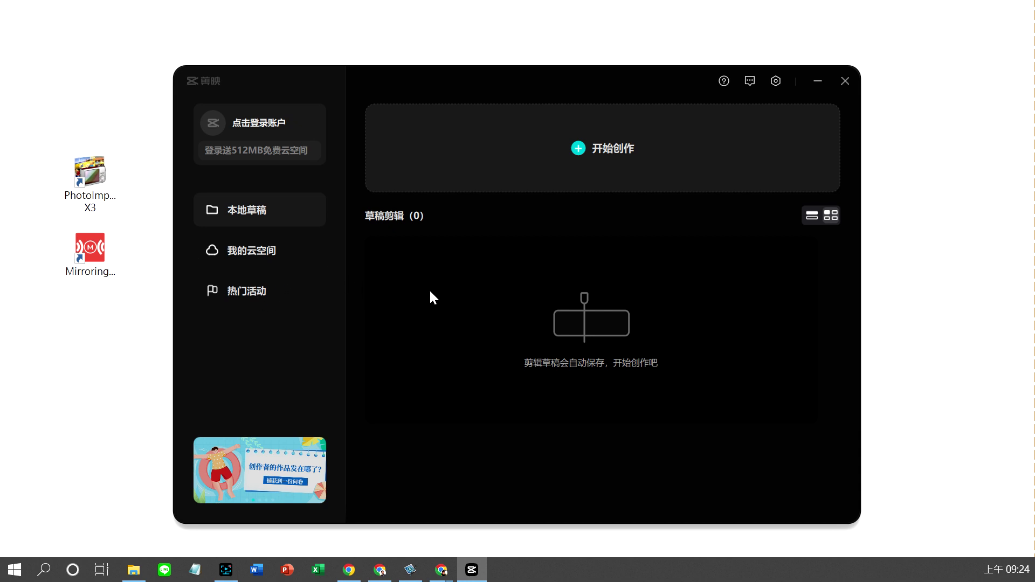
pyautogui.moveTo(361, 231)
pyautogui.mouseDown()
pyautogui.moveTo(572, 423)
pyautogui.moveTo(799, 476)
pyautogui.mouseUp()
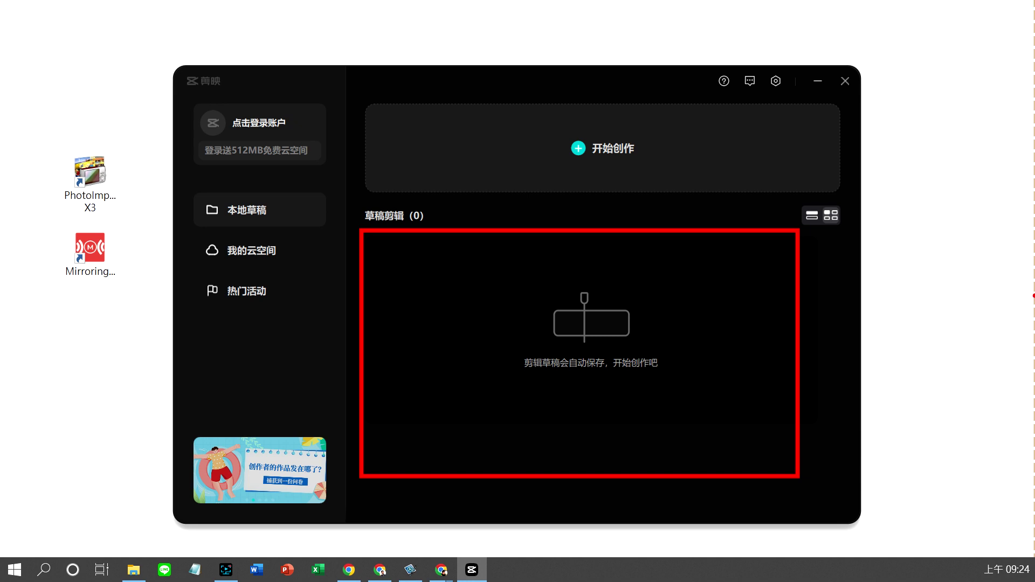
pyautogui.press('Escape')
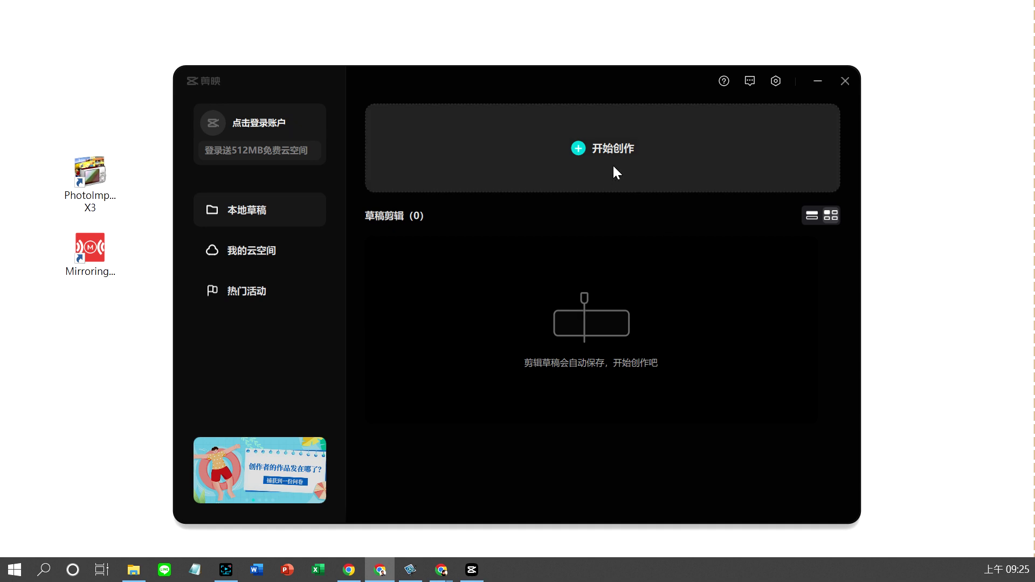
# Start a new project, maximize the editor window and dismiss the dual-screen layout tip.
pyautogui.click(588, 144)
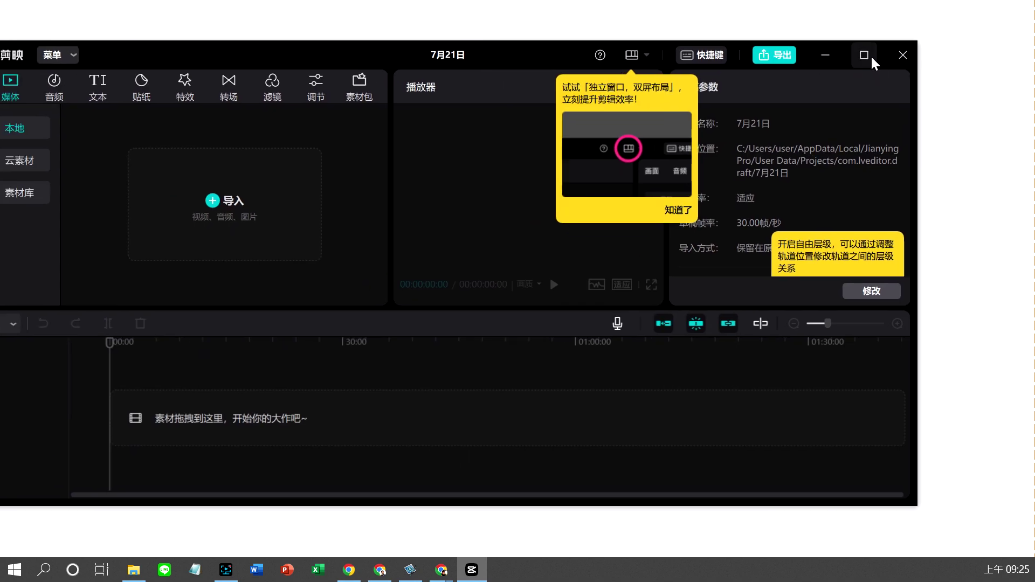
pyautogui.click(863, 54)
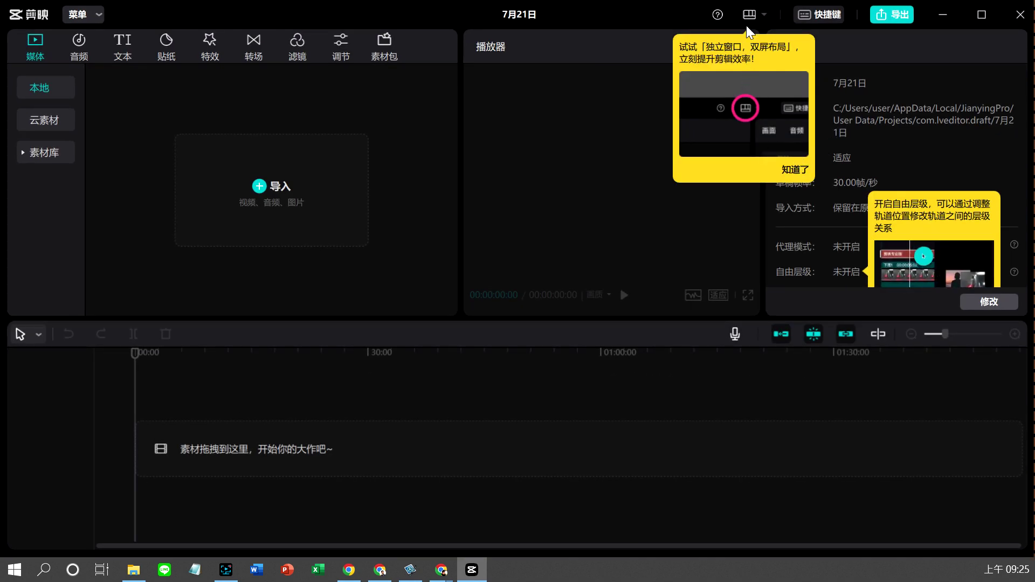
pyautogui.click(799, 170)
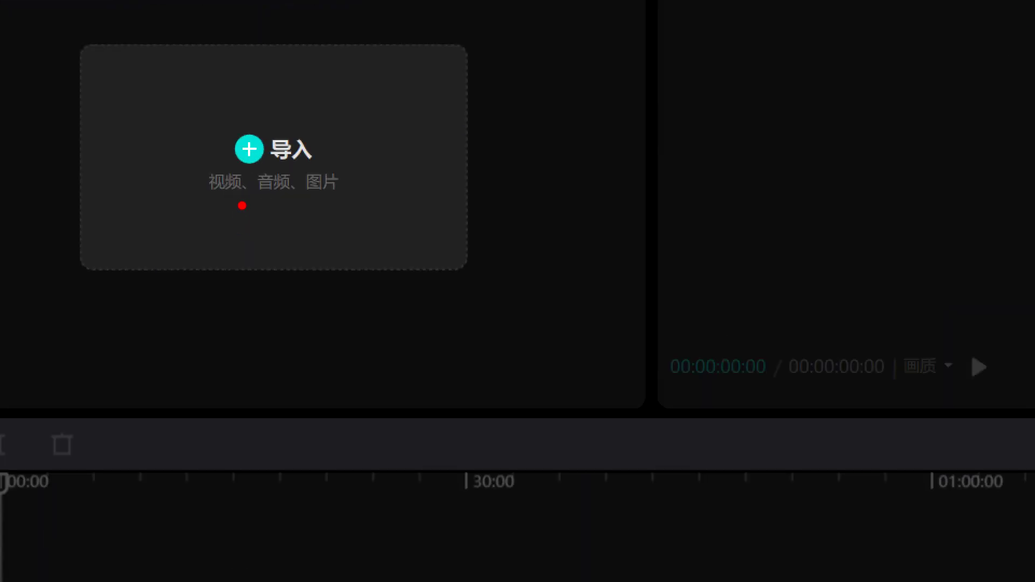
pyautogui.moveTo(248, 197); pyautogui.dragTo(182, 205)
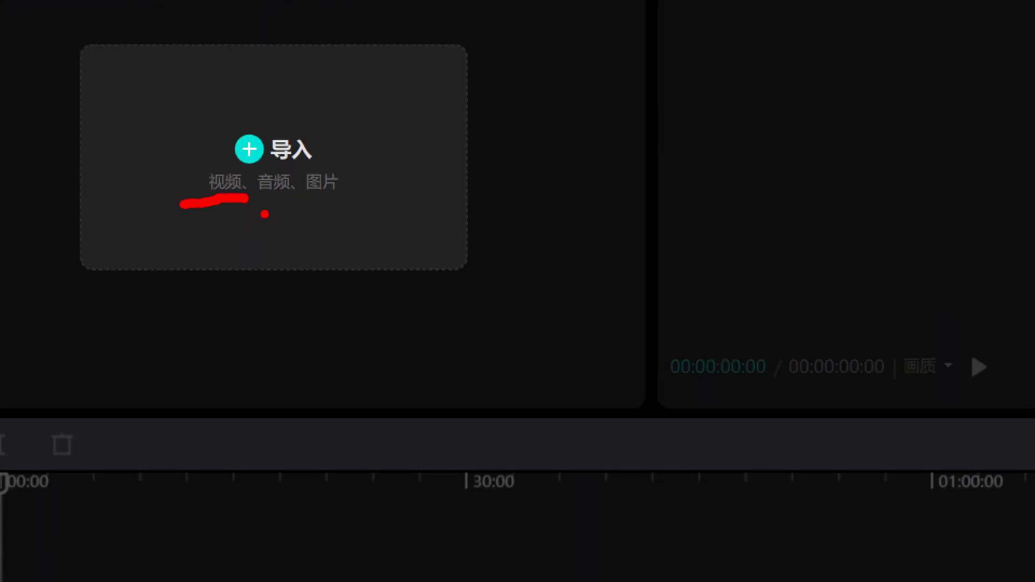
pyautogui.moveTo(254, 201); pyautogui.dragTo(356, 201)
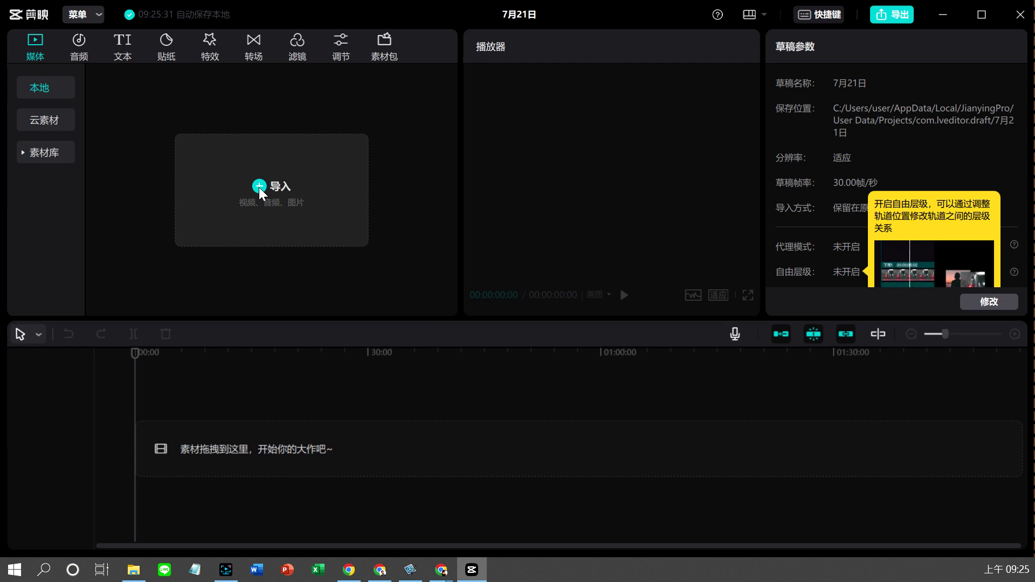
# Start a media import, browse to the 影片 folder inside 福爾摩莎台灣 on the desktop, and enlarge the file thumbnails.
pyautogui.click(259, 192)
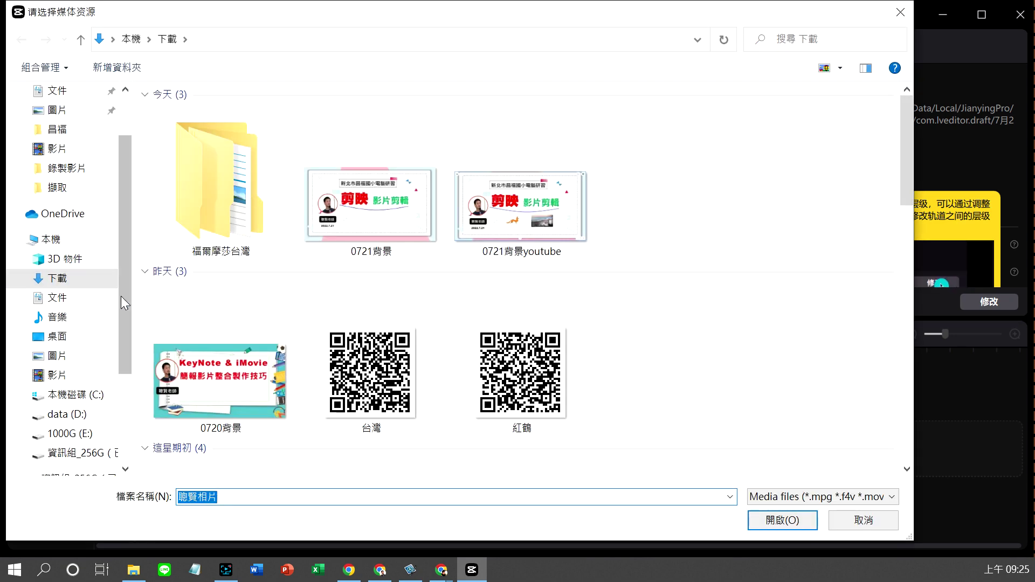
pyautogui.click(54, 337)
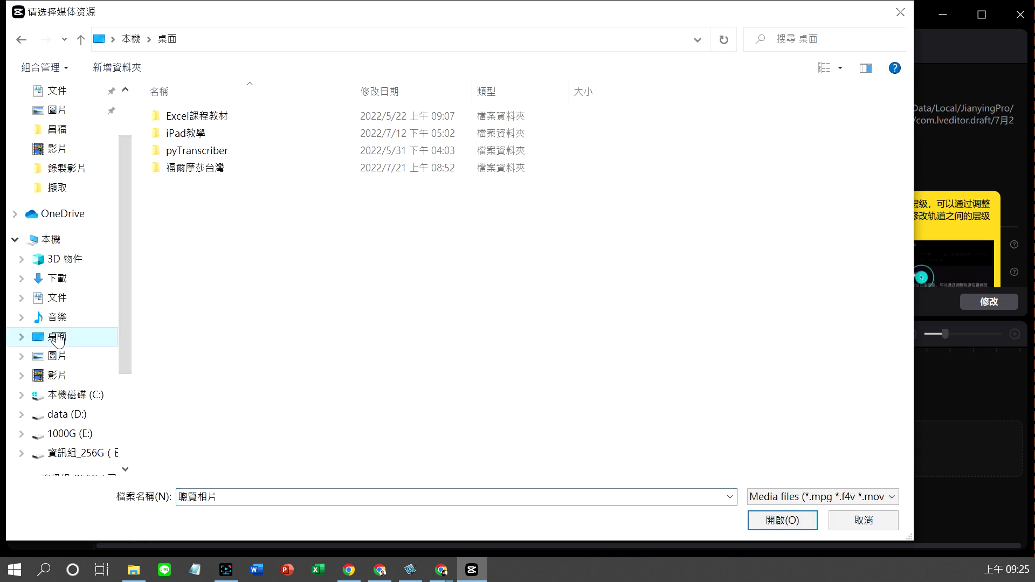
pyautogui.doubleClick(202, 169)
pyautogui.doubleClick(170, 187)
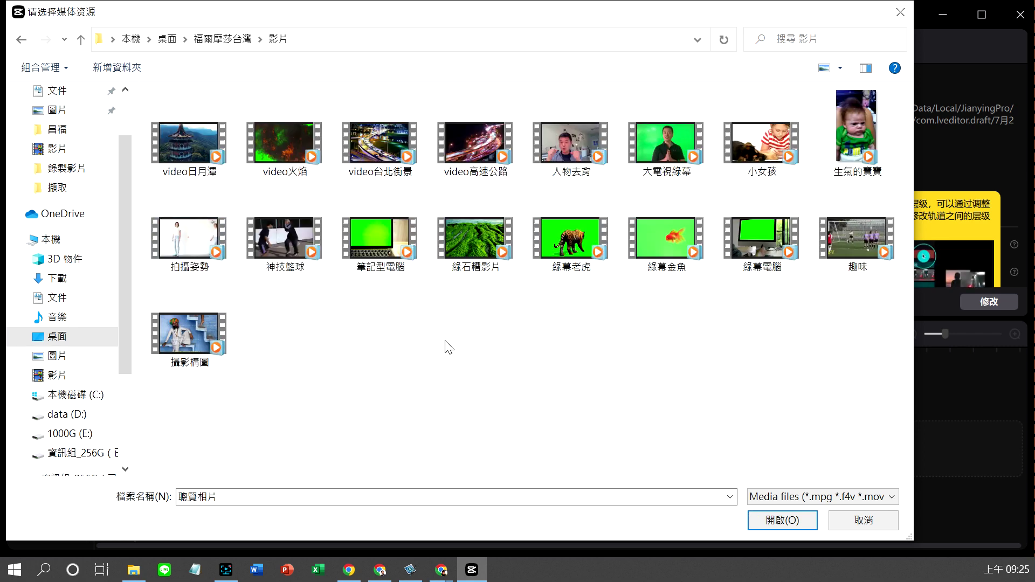
pyautogui.click(578, 144)
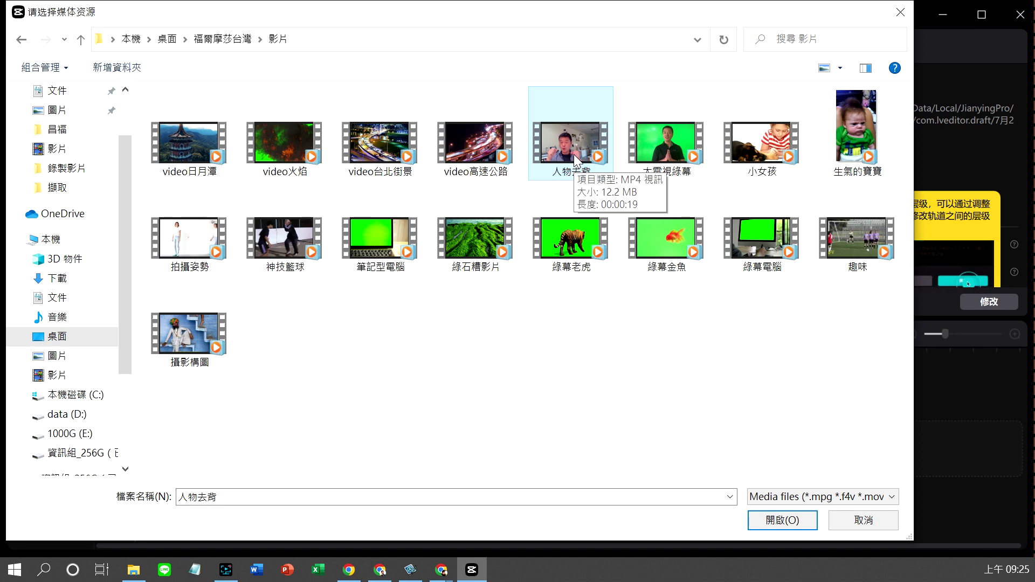
pyautogui.click(839, 67)
pyautogui.click(901, 37)
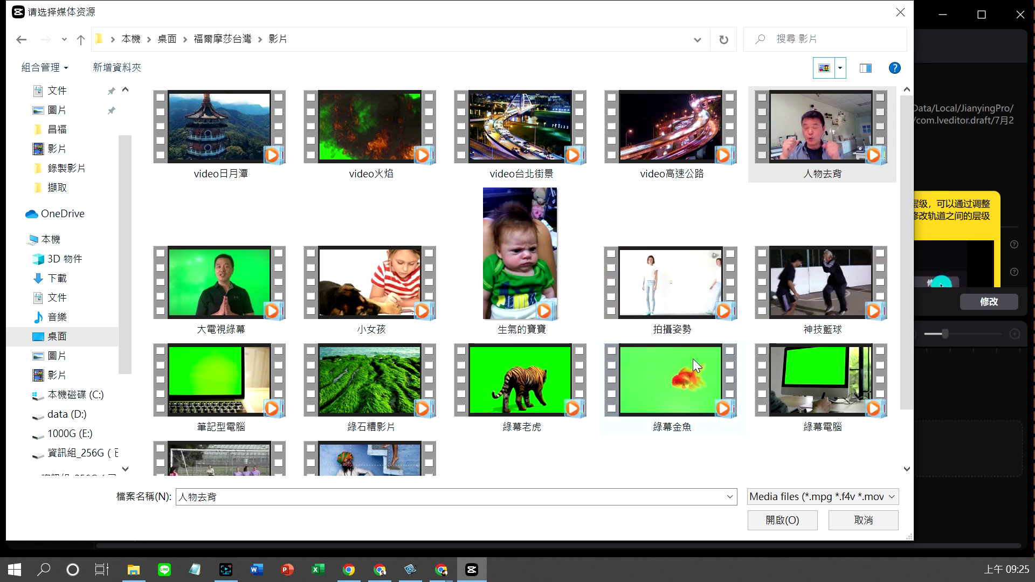
# Choose the video 人物去背 in the 影片 folder and import it into the project's media.
pyautogui.click(244, 272)
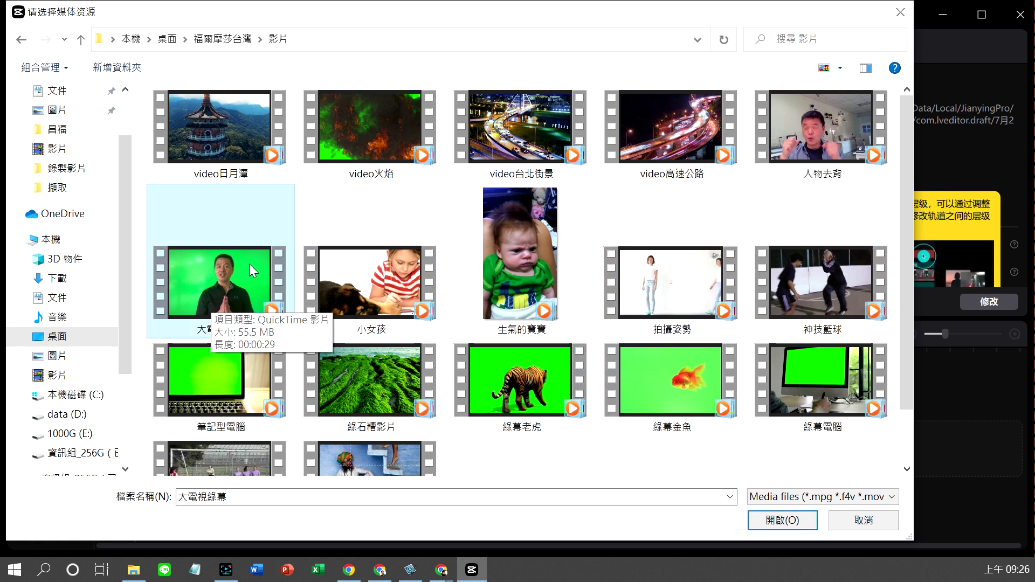
pyautogui.click(844, 137)
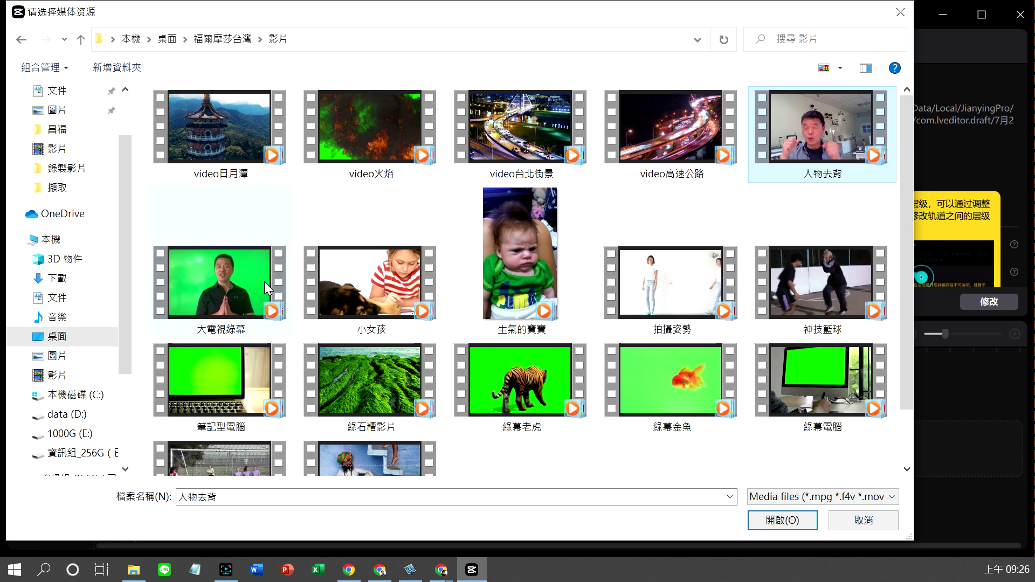
pyautogui.click(245, 284)
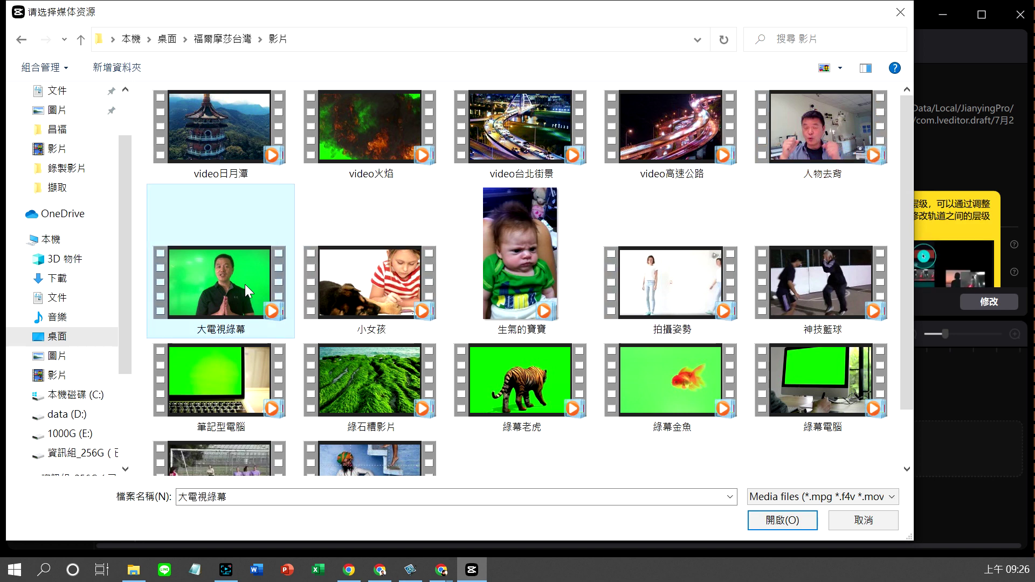
pyautogui.click(825, 135)
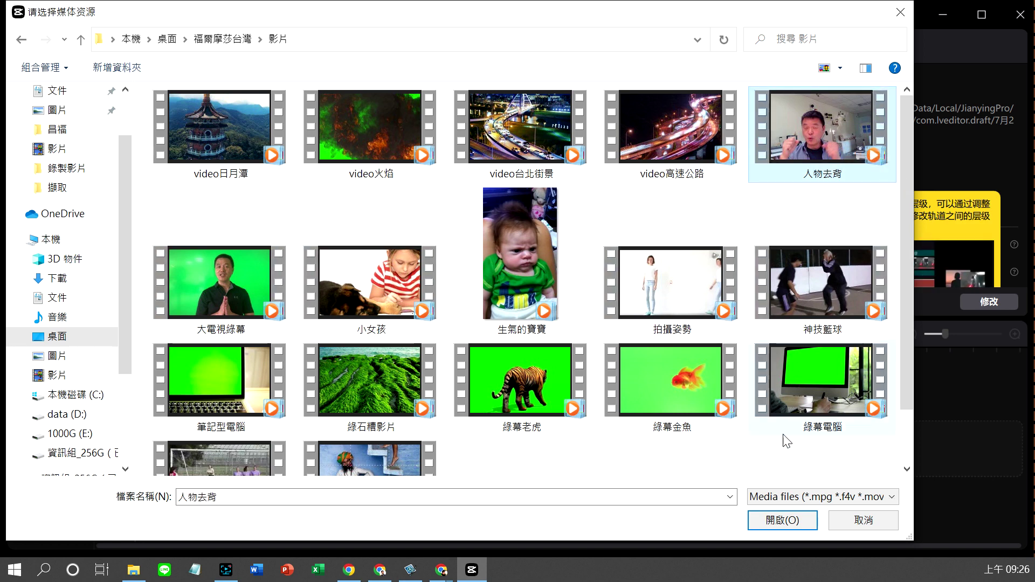
pyautogui.click(763, 521)
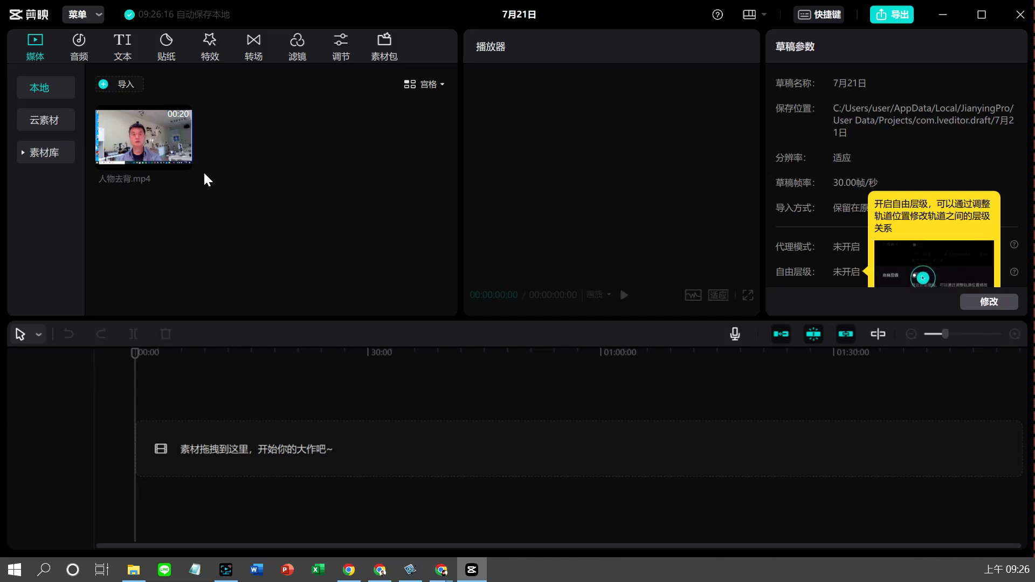
# Import the video video日月潭 from the same folder into the project's media.
pyautogui.click(105, 86)
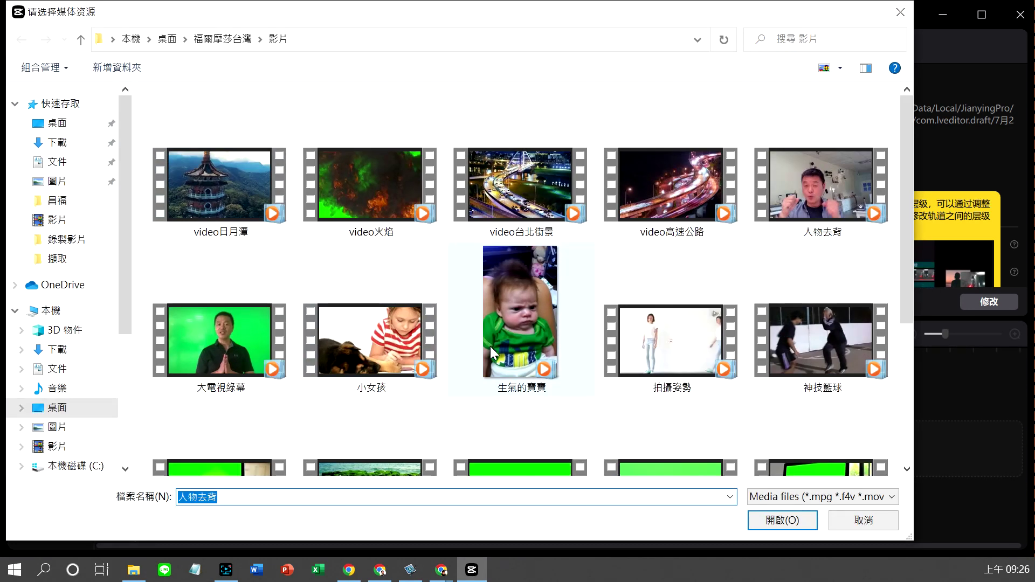
pyautogui.click(203, 183)
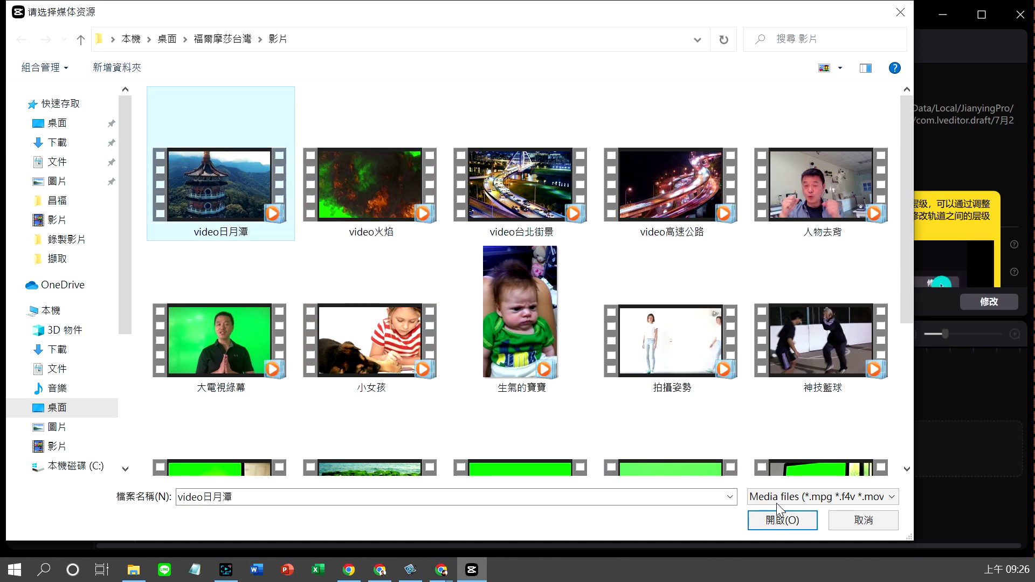
pyautogui.click(789, 522)
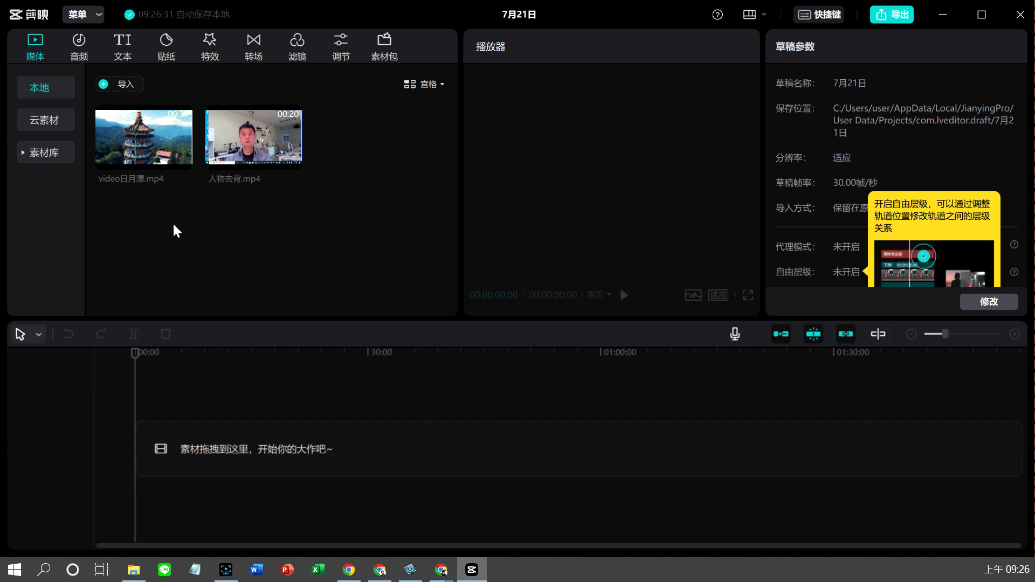
# Import the video 綠石糟影片 from the 影片 folder into the project's media.
pyautogui.click(104, 86)
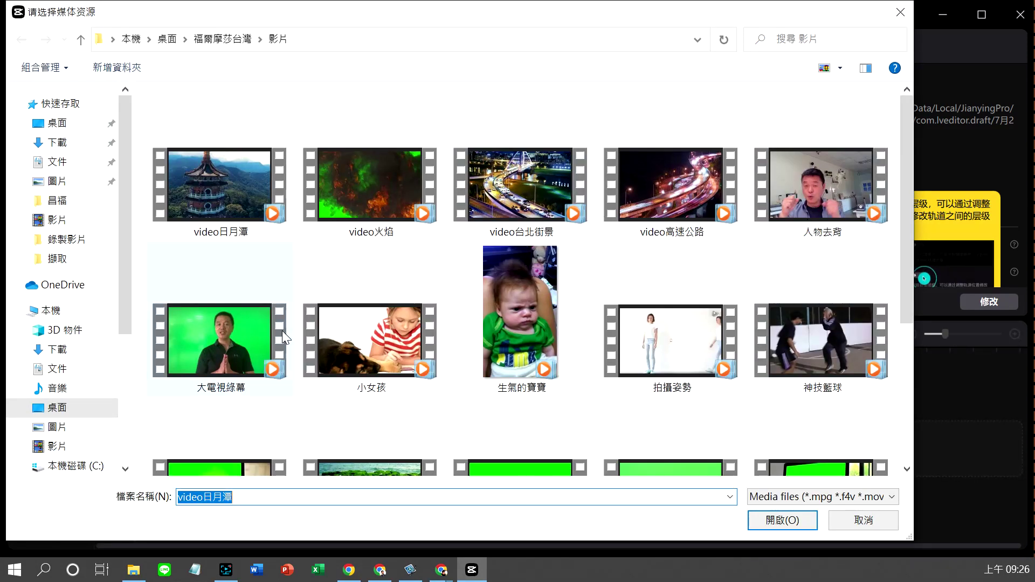
pyautogui.scroll(-1, 249, 349)
pyautogui.scroll(-2, 252, 353)
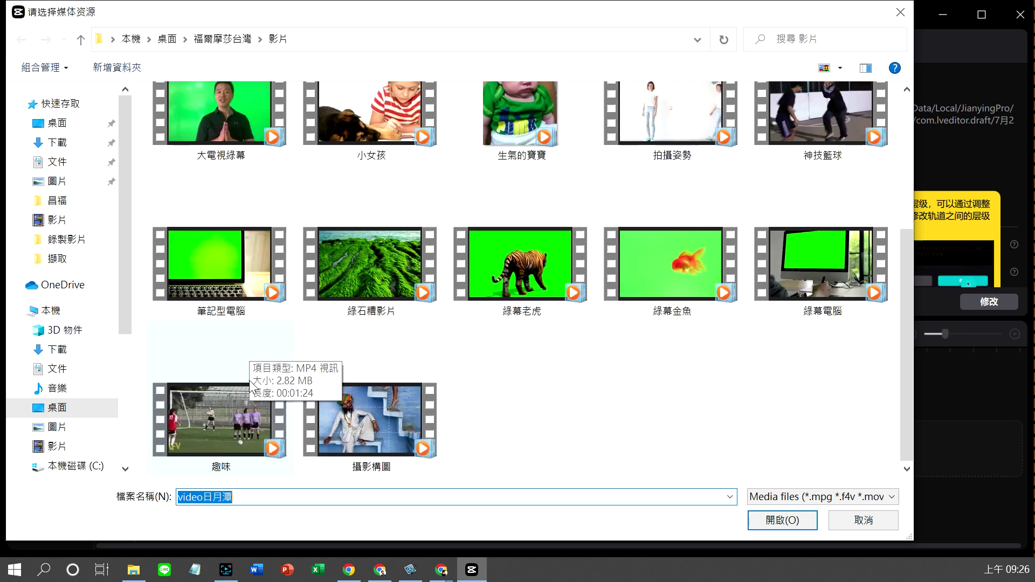
pyautogui.click(386, 276)
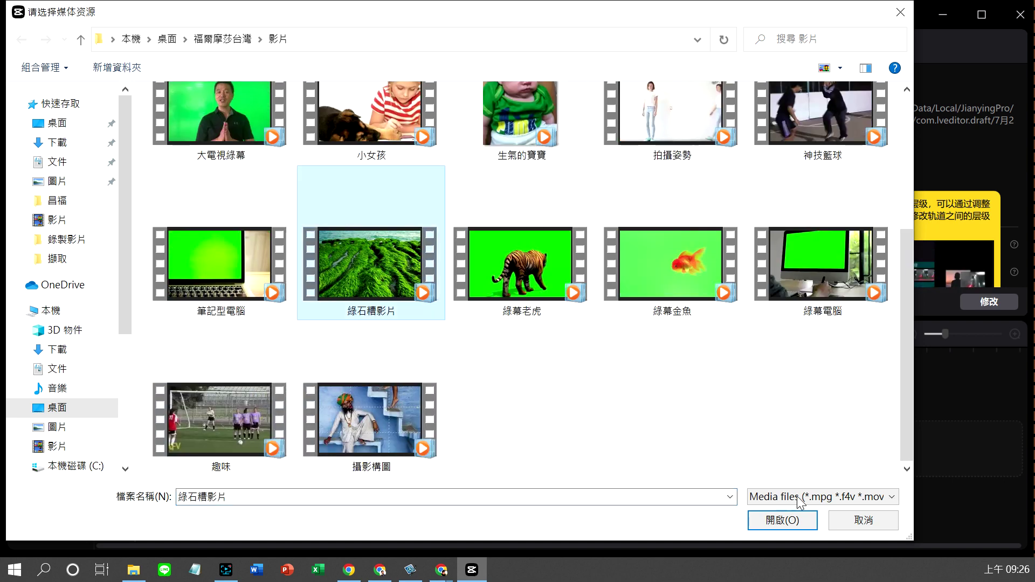
pyautogui.click(782, 520)
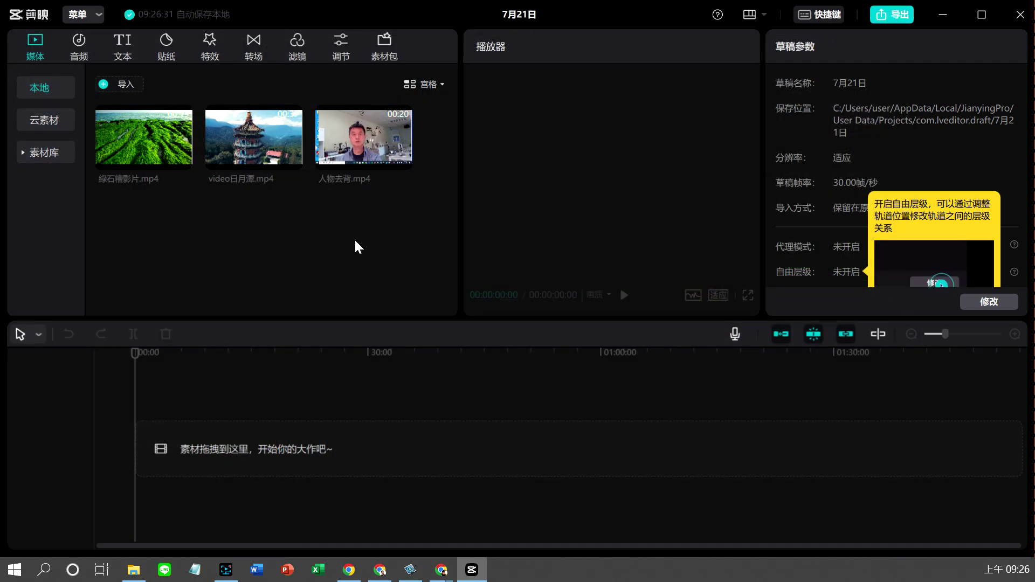
# Add the imported clip 人物去背 to the timeline.
pyautogui.moveTo(402, 161)
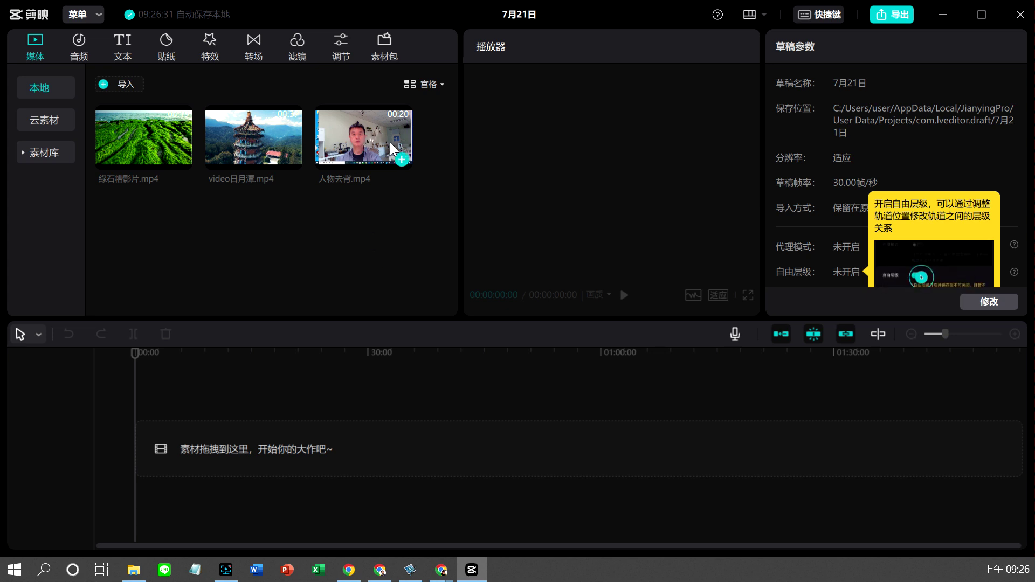
pyautogui.click(401, 160)
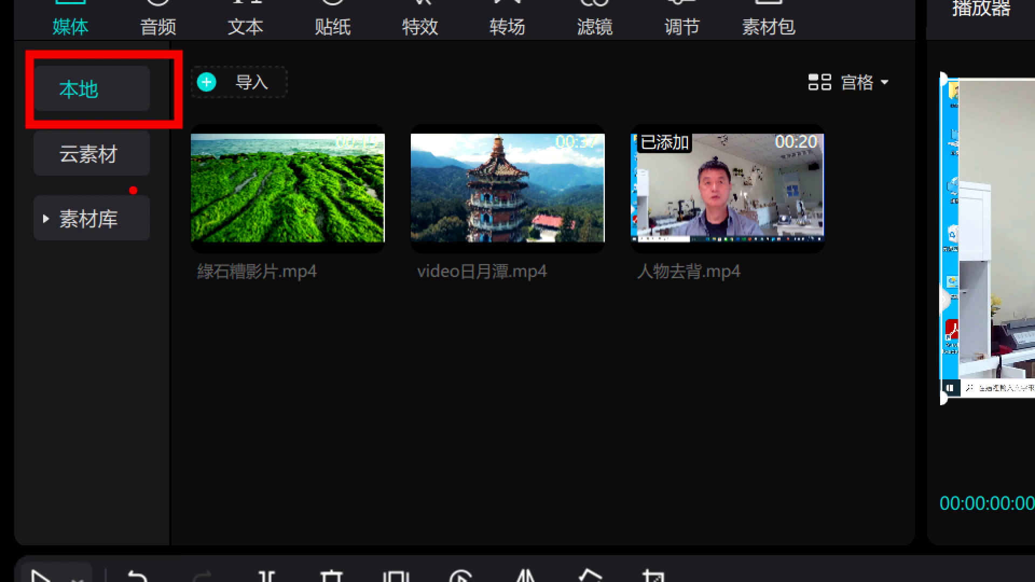
# Open the built-in 素材库 stock library and preview the standing marmot clip in the 热门 category, pausing its playback.
pyautogui.moveTo(141, 182); pyautogui.dragTo(38, 173)
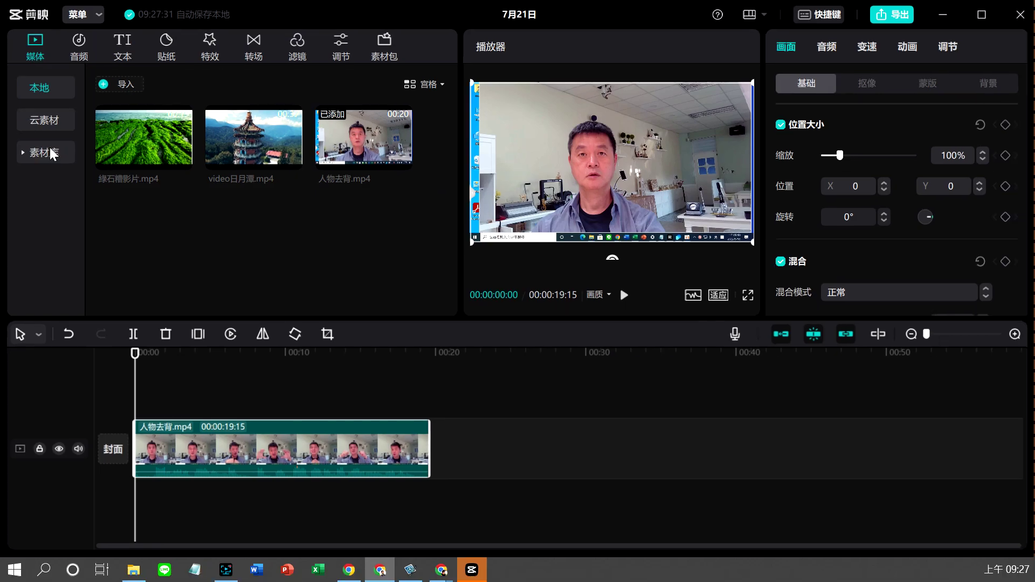
pyautogui.click(102, 225)
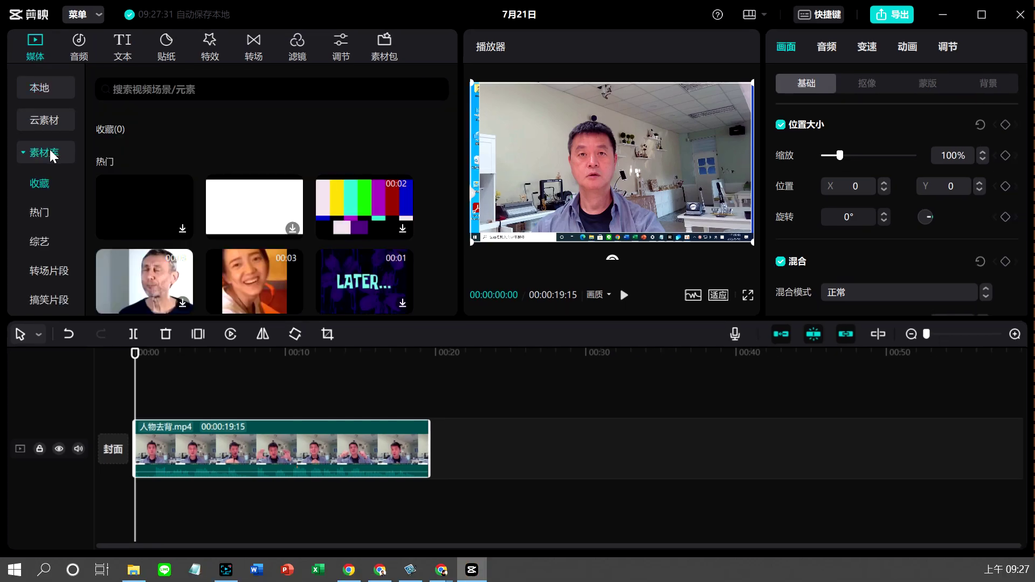
pyautogui.scroll(-2, 280, 278)
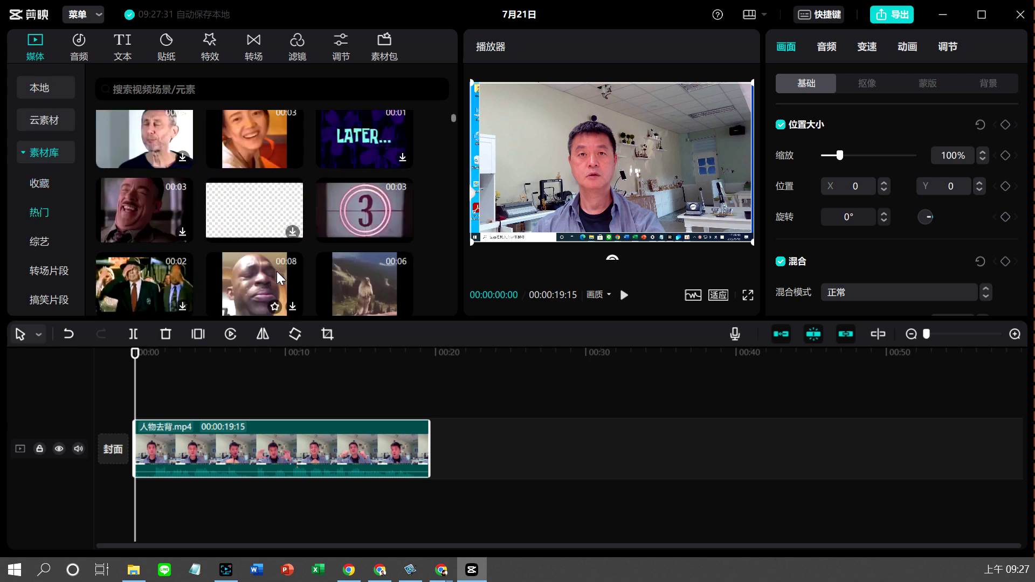
pyautogui.scroll(-2, 279, 277)
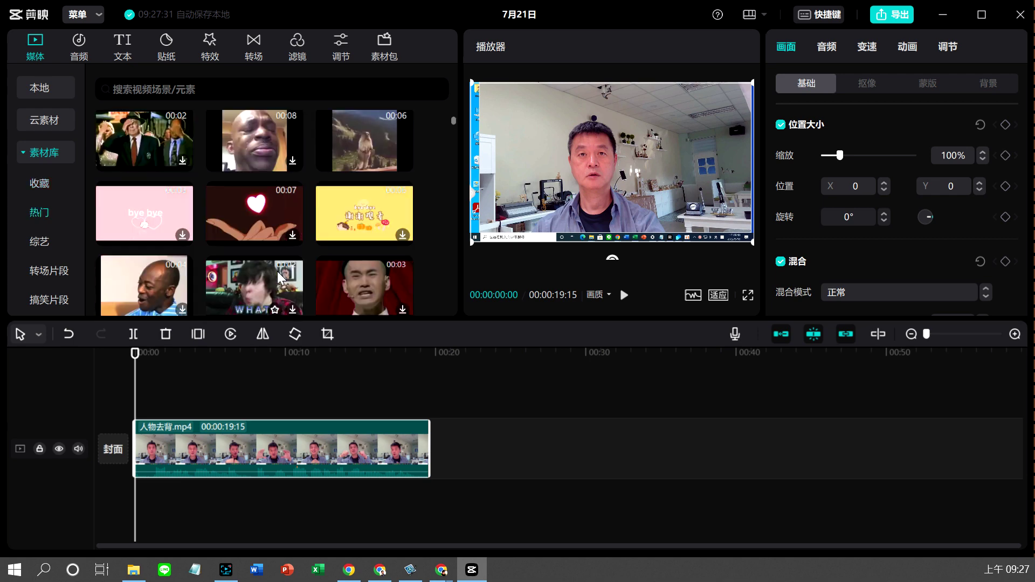
pyautogui.click(380, 141)
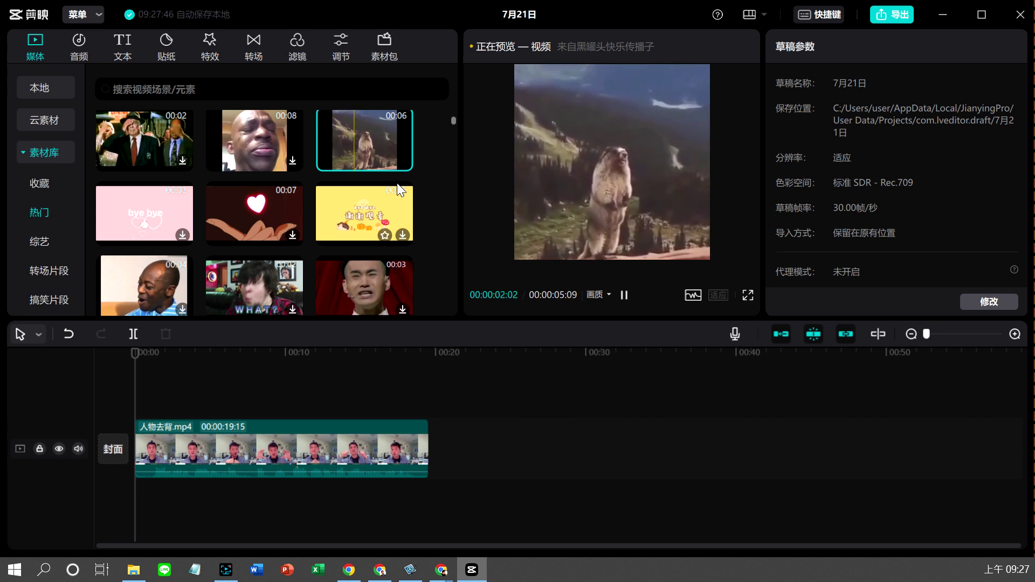
pyautogui.click(625, 296)
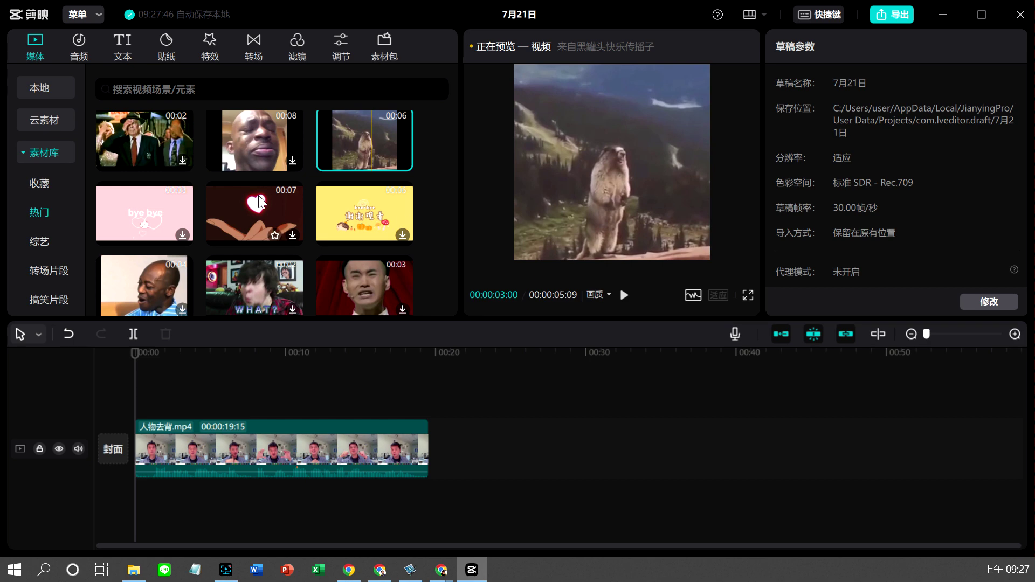
# Preview the clip of the laughing child further down in the 热门 stock category.
pyautogui.scroll(-5, 267, 193)
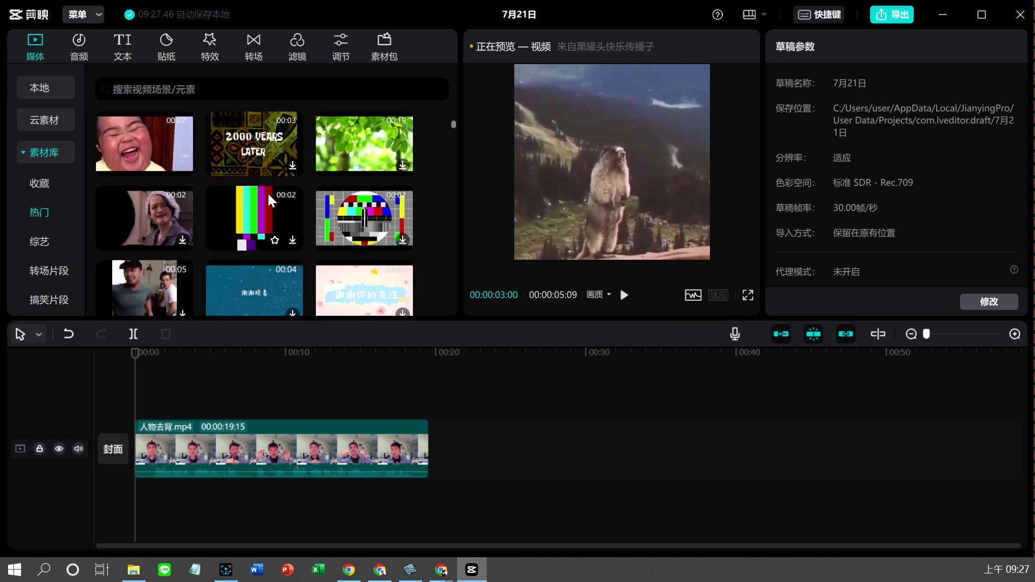
pyautogui.click(154, 134)
pyautogui.click(623, 295)
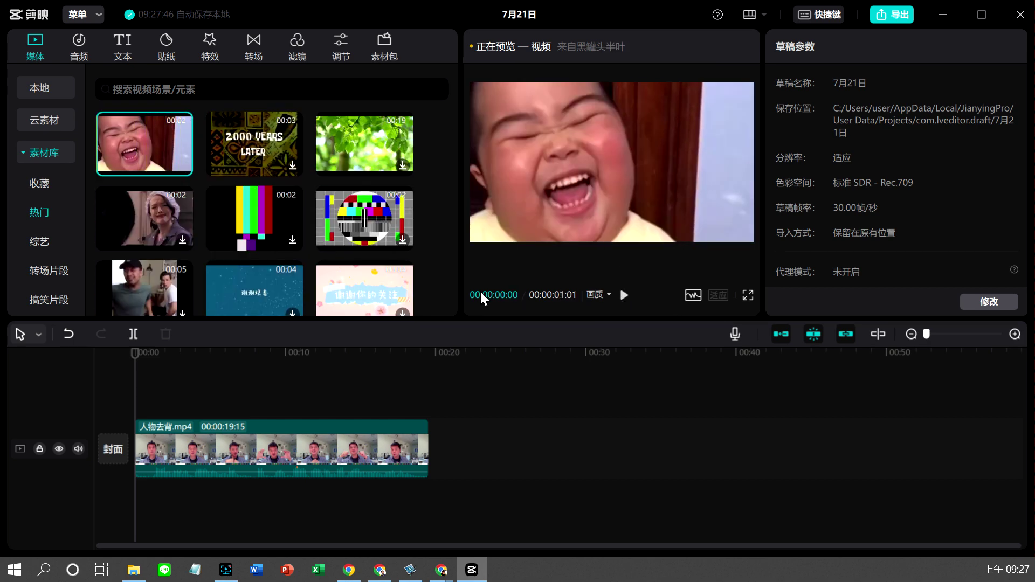
# Browse more of the 热门 stock clips and look through the 综艺 category.
pyautogui.scroll(-5, 322, 247)
pyautogui.scroll(-10, 321, 247)
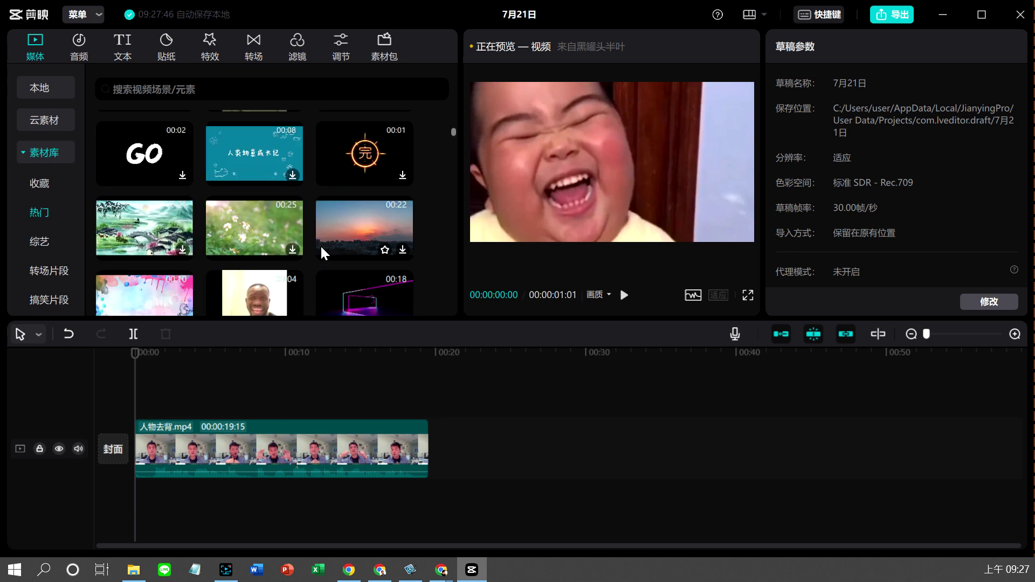
pyautogui.scroll(-2, 321, 247)
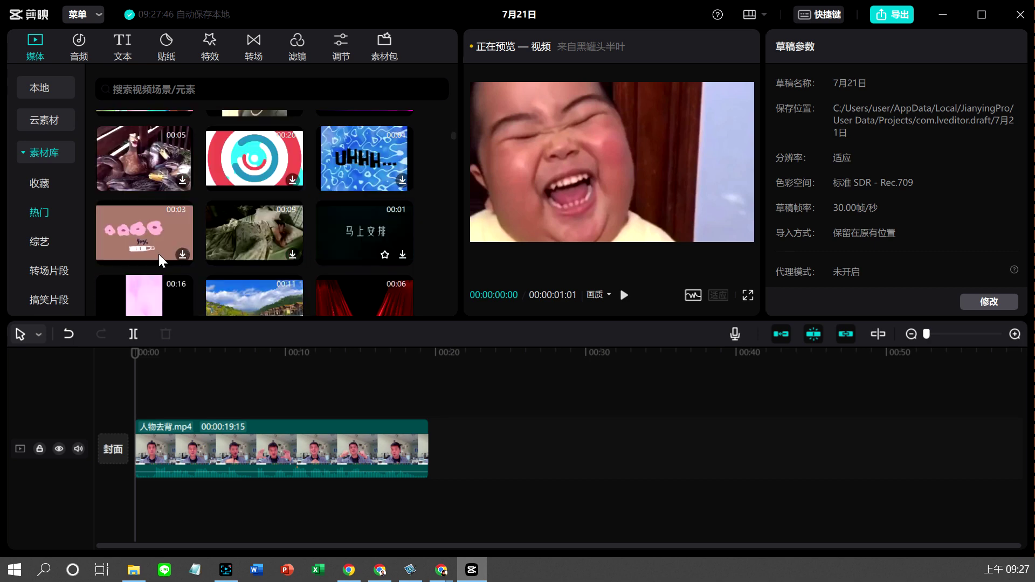
pyautogui.click(38, 242)
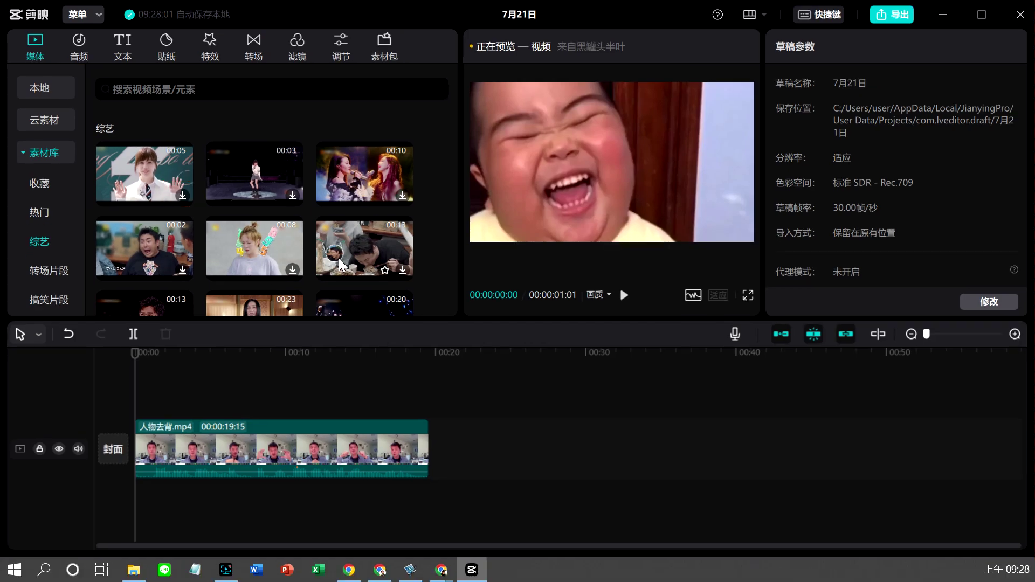
pyautogui.scroll(-3, 339, 257)
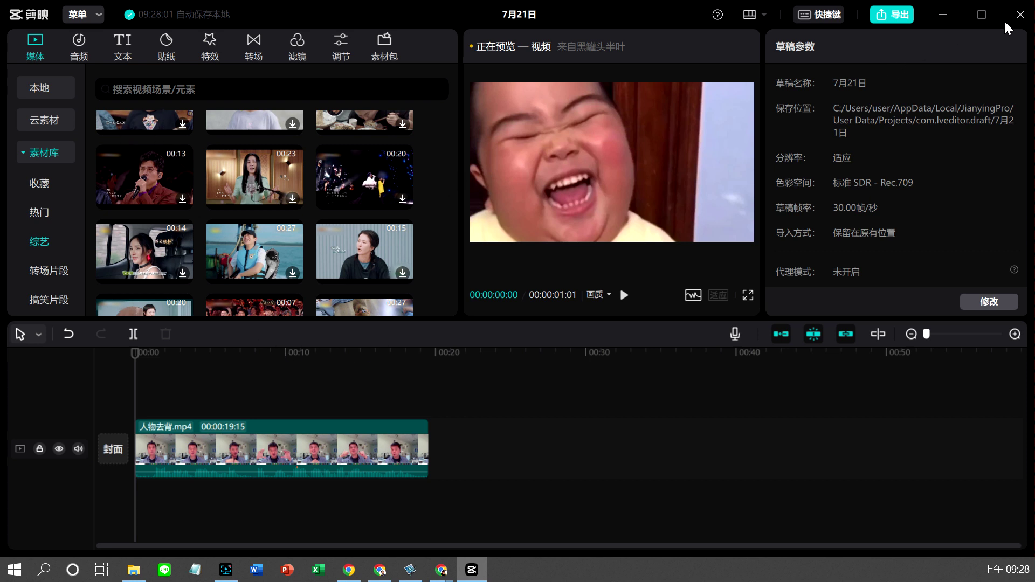
# Close the 7月21日 project and quit 剪映, relaunch it from the desktop and start a new project.
pyautogui.click(1020, 14)
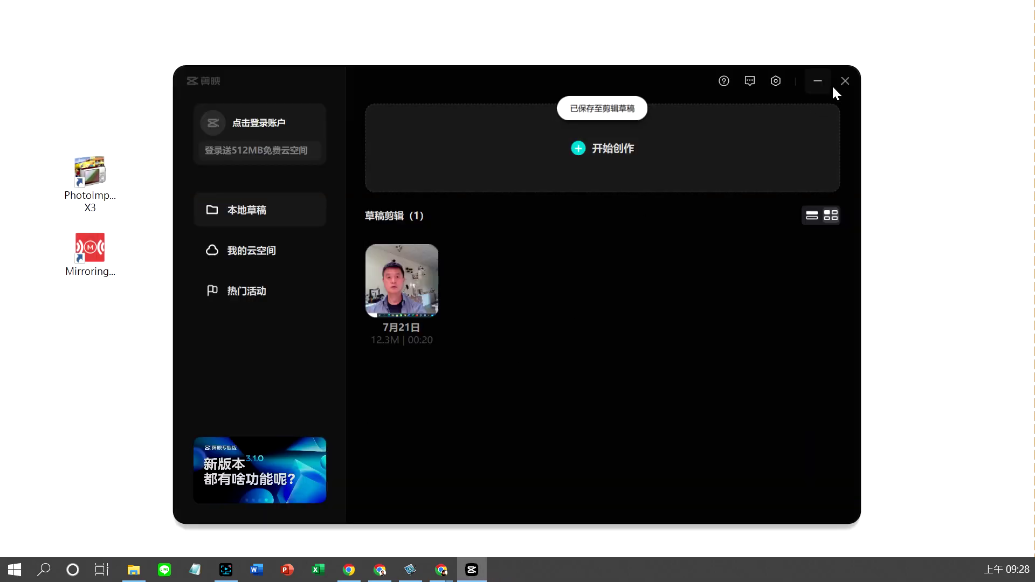
pyautogui.click(845, 81)
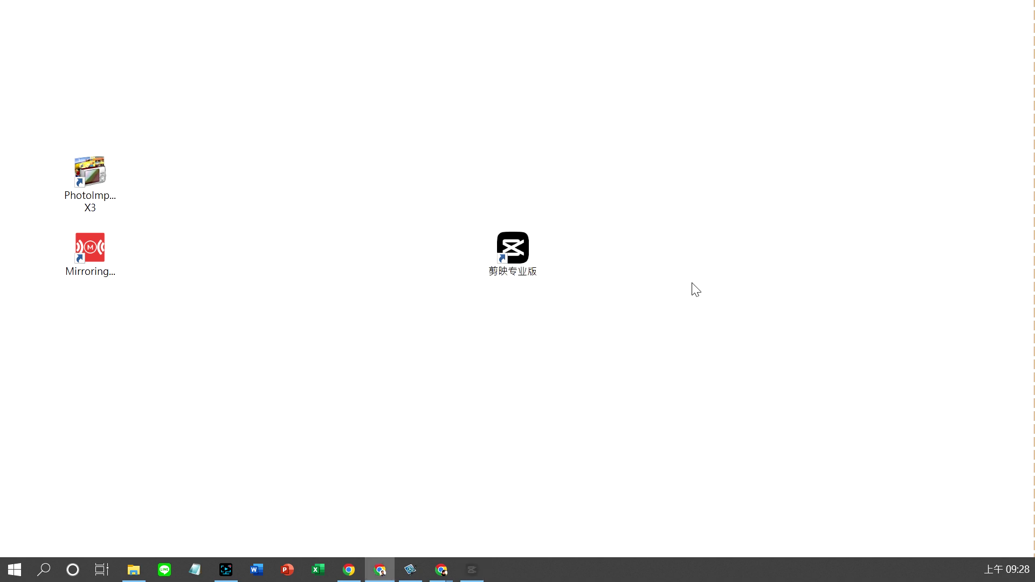
pyautogui.doubleClick(516, 257)
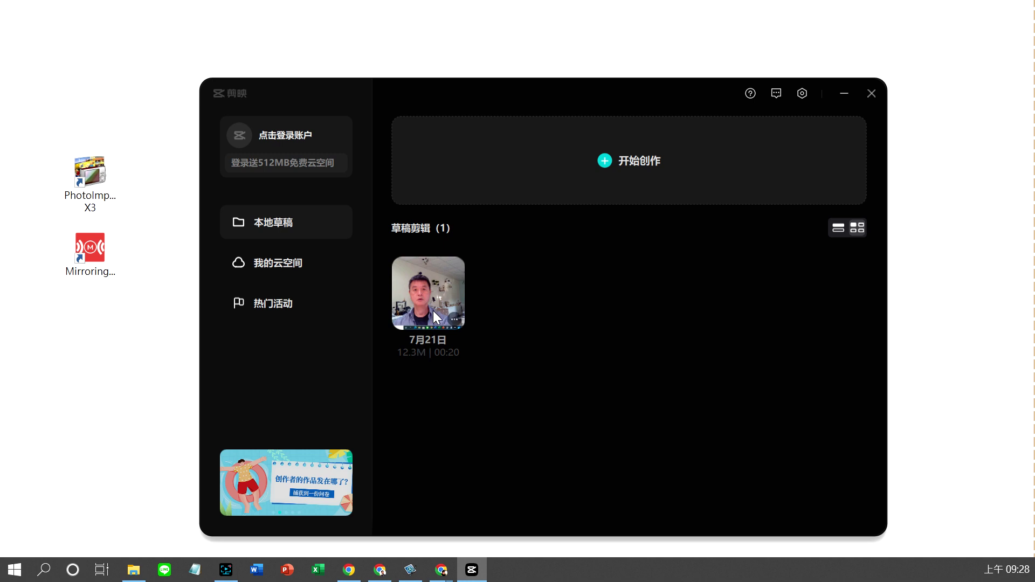
pyautogui.click(628, 163)
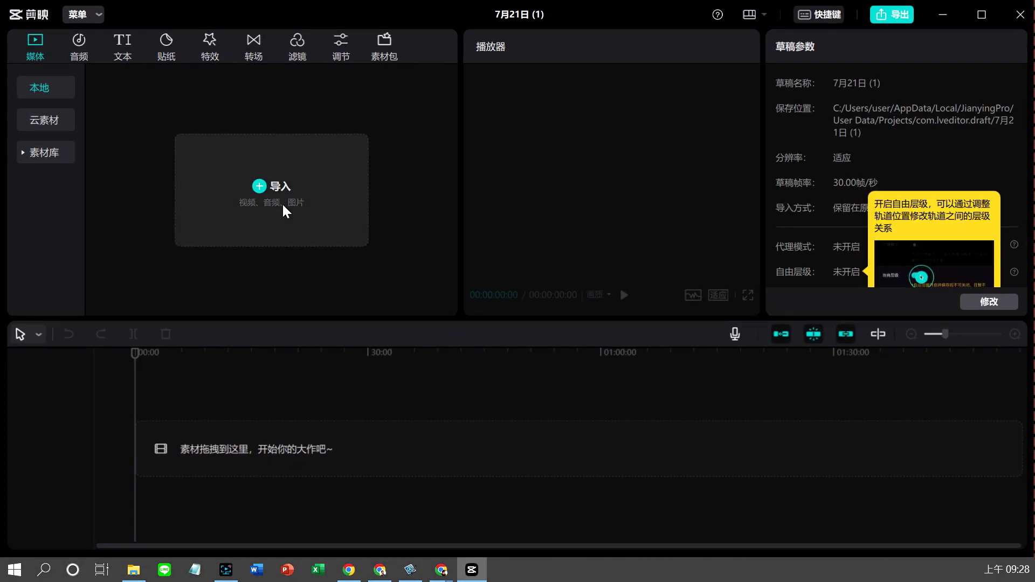
# Import the video 人物去背 from the 影片 folder into the new project's media.
pyautogui.click(257, 185)
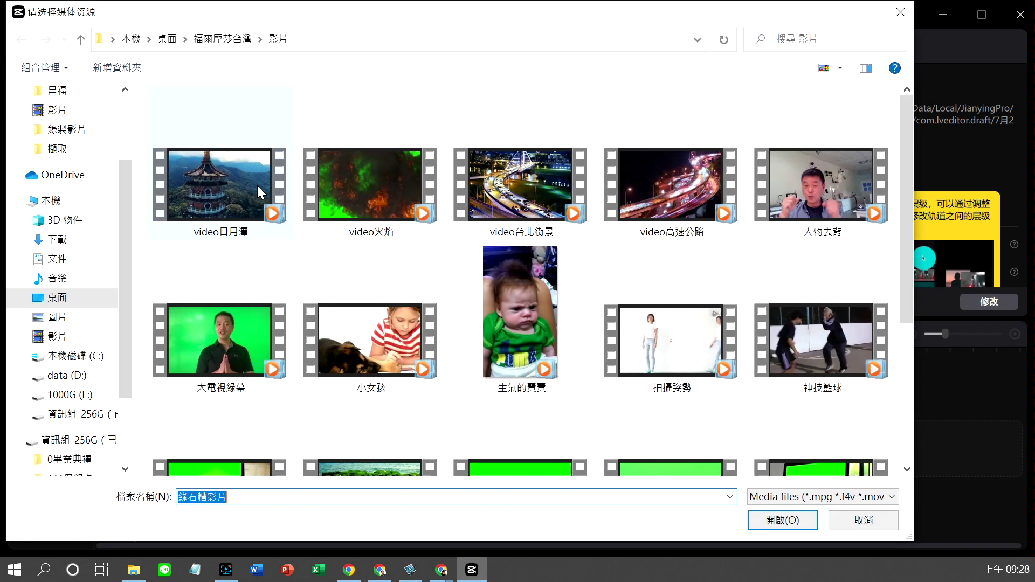
pyautogui.click(841, 191)
pyautogui.click(782, 520)
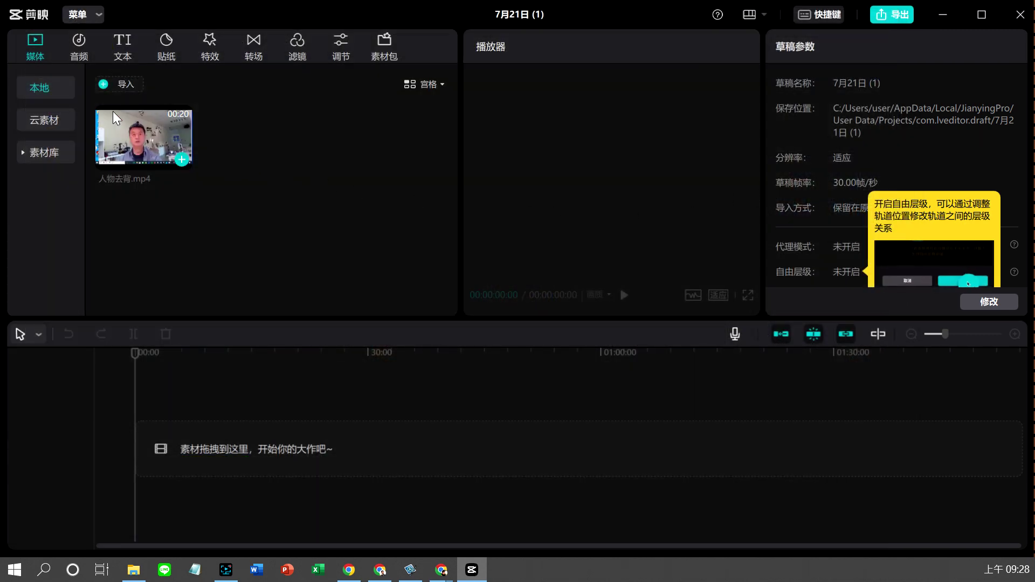
# Import the picture 6高雄 from the 六都 folder inside 福爾摩莎台灣 into the project's media.
pyautogui.click(103, 84)
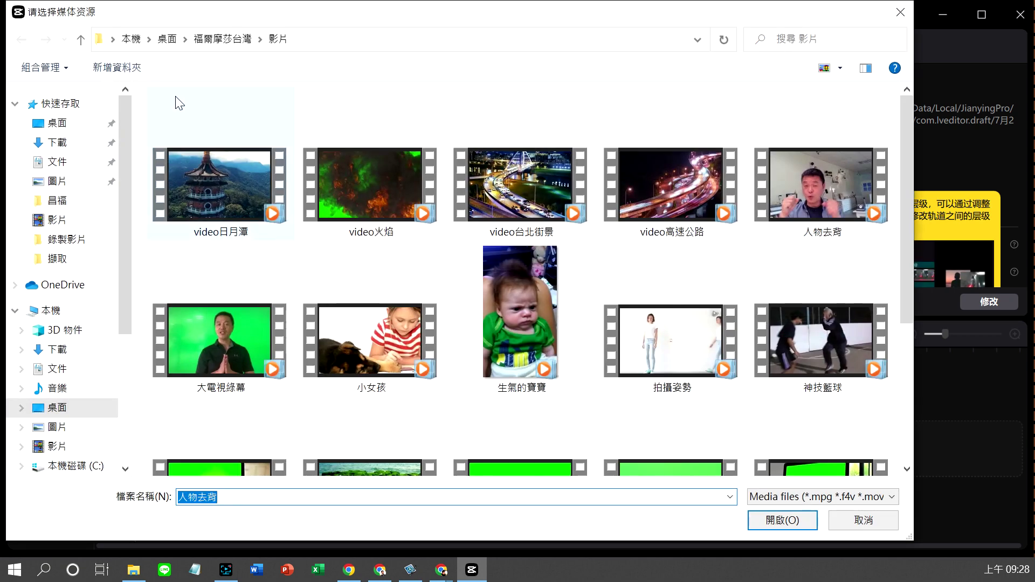
pyautogui.click(221, 50)
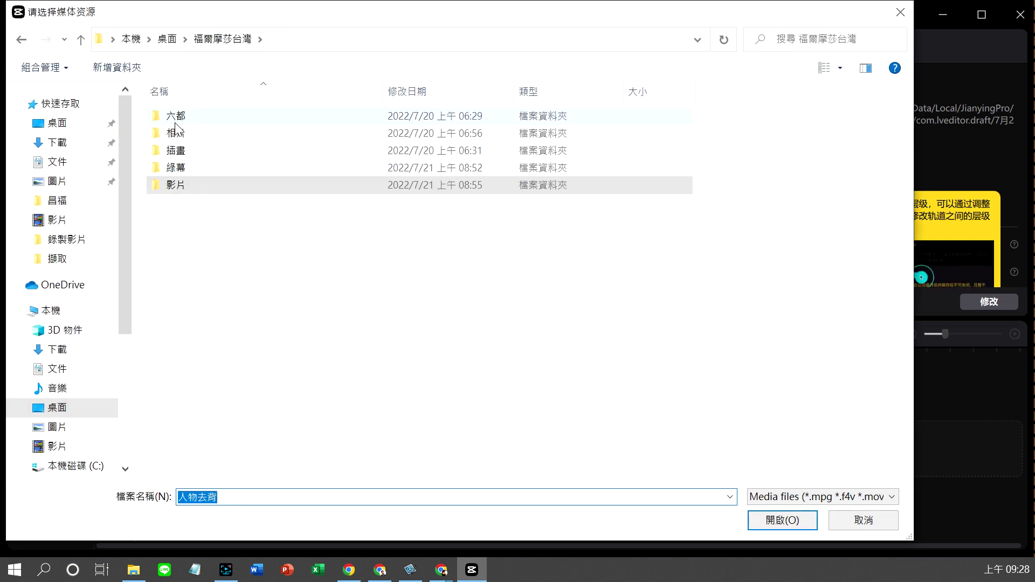
pyautogui.doubleClick(176, 123)
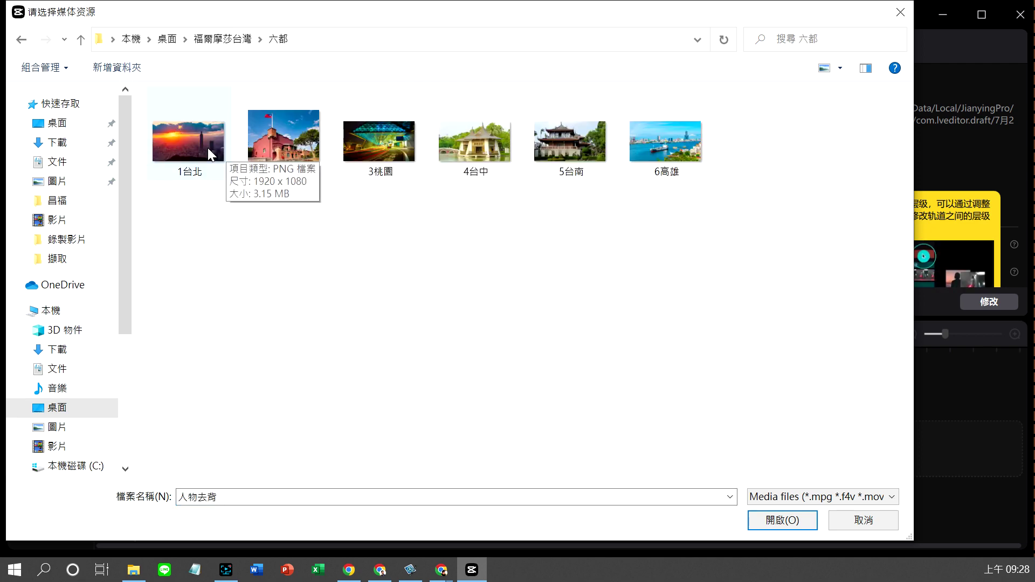
pyautogui.click(665, 142)
pyautogui.click(797, 521)
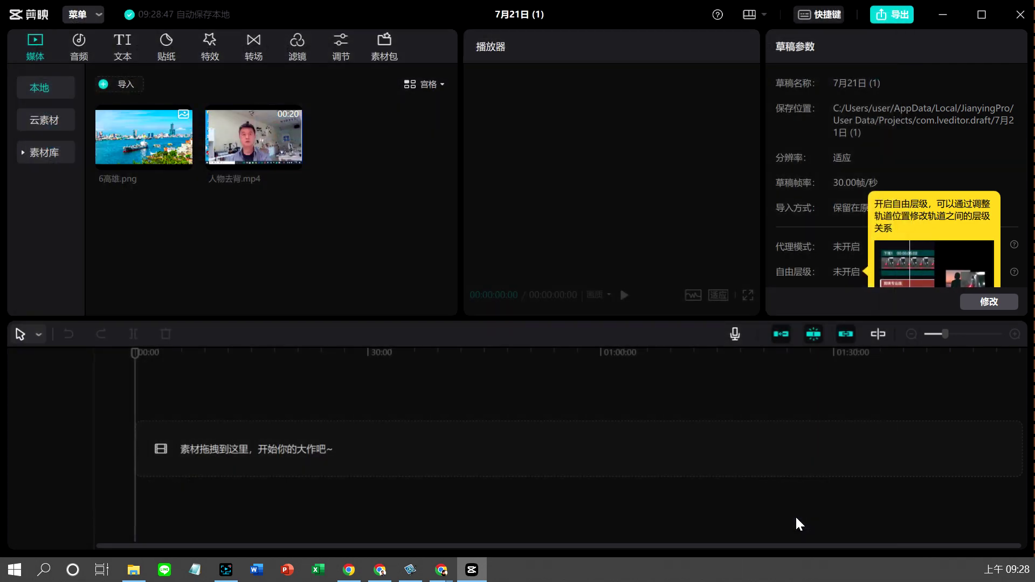